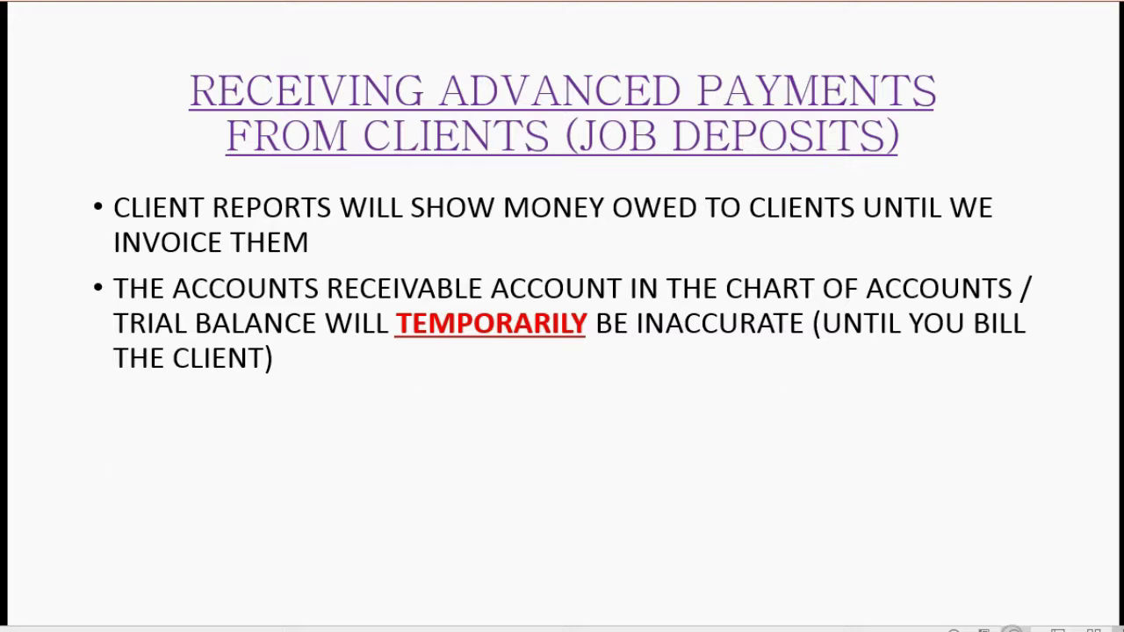
Reveal the next bullet on the job-deposits slide.
{"action": "key", "text": "Right"}
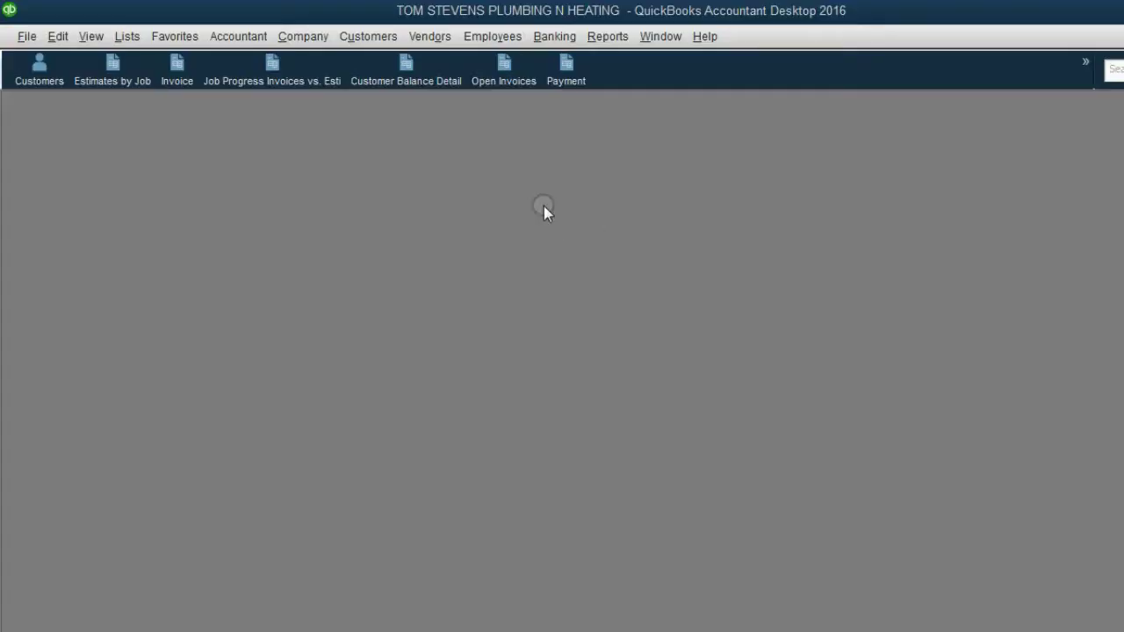
Start a new estimate dated 01/25/2017.
{"action": "left_click", "coordinate": [383, 47]}
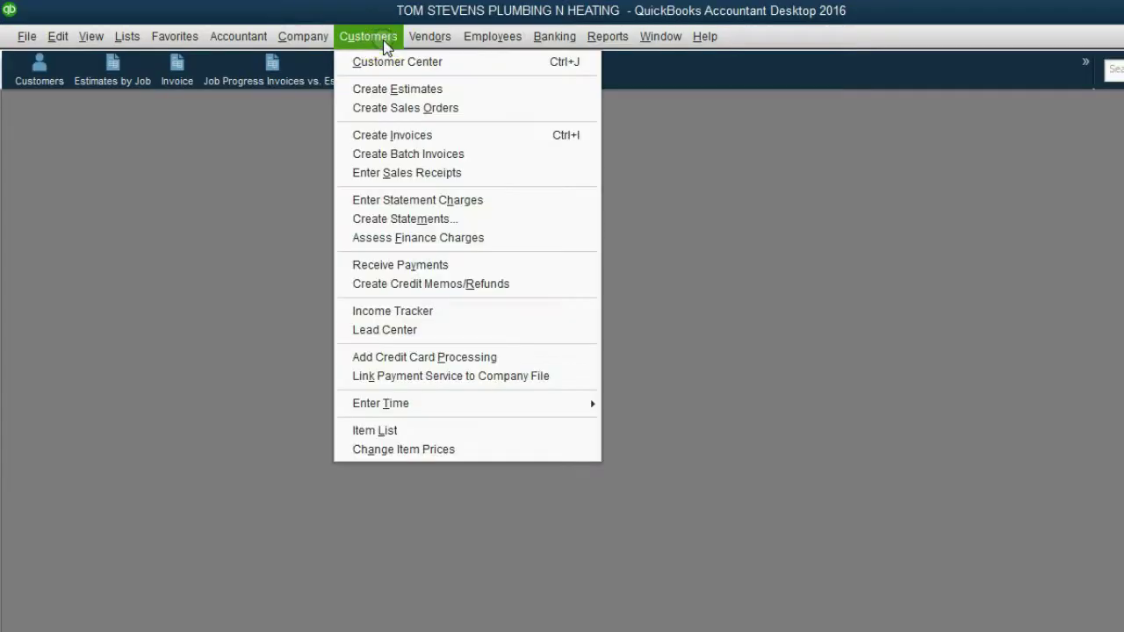
{"action": "left_click", "coordinate": [407, 88]}
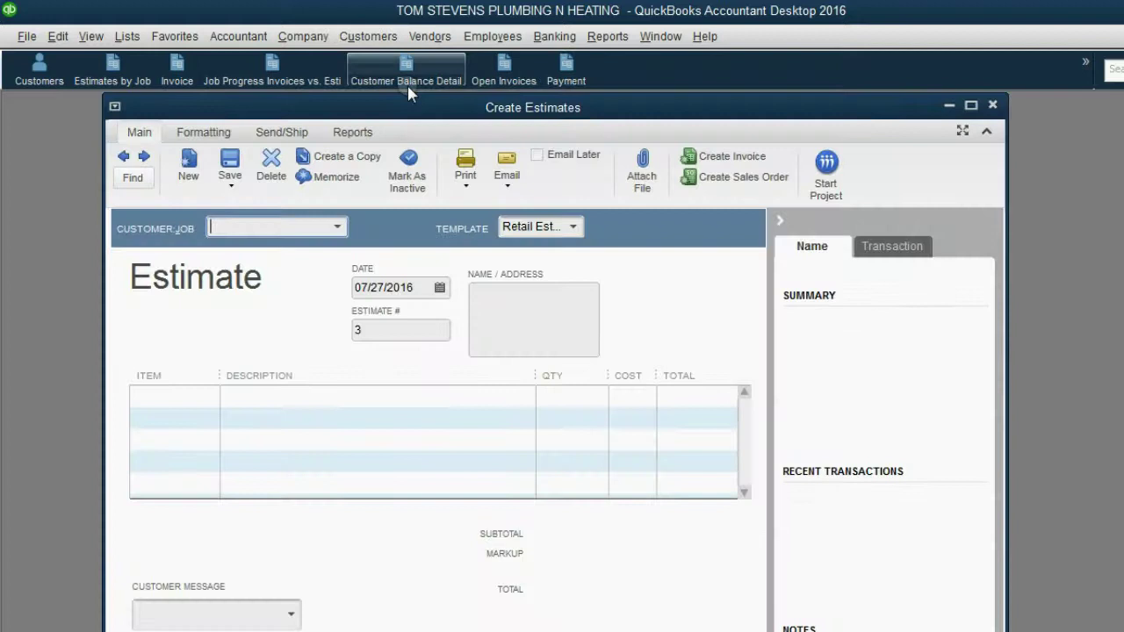
{"action": "left_click", "coordinate": [387, 335]}
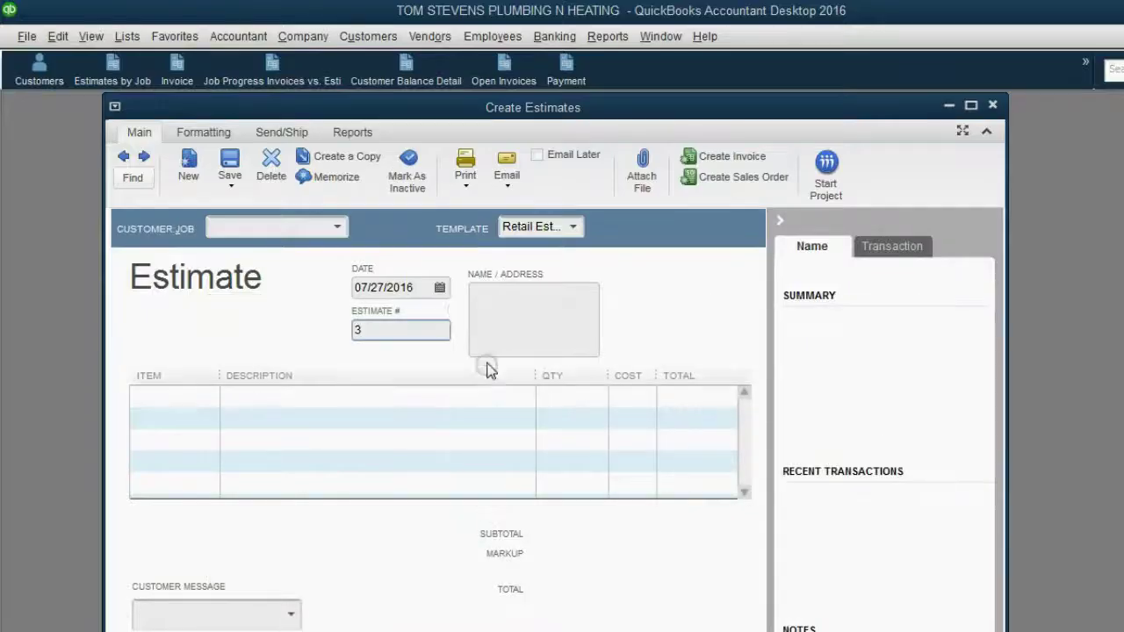
{"action": "left_click", "coordinate": [440, 288]}
{"action": "left_click", "coordinate": [509, 319]}
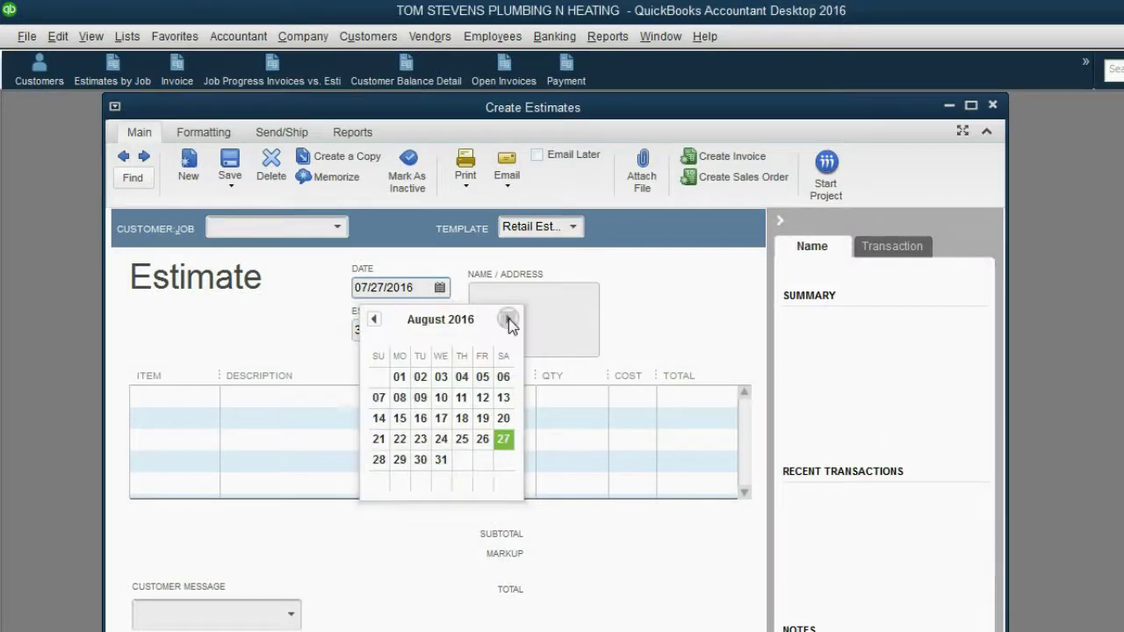
{"action": "left_click", "coordinate": [510, 320]}
{"action": "left_click", "coordinate": [508, 319]}
{"action": "left_click", "coordinate": [508, 319]}
{"action": "left_click", "coordinate": [509, 319]}
{"action": "left_click", "coordinate": [509, 319]}
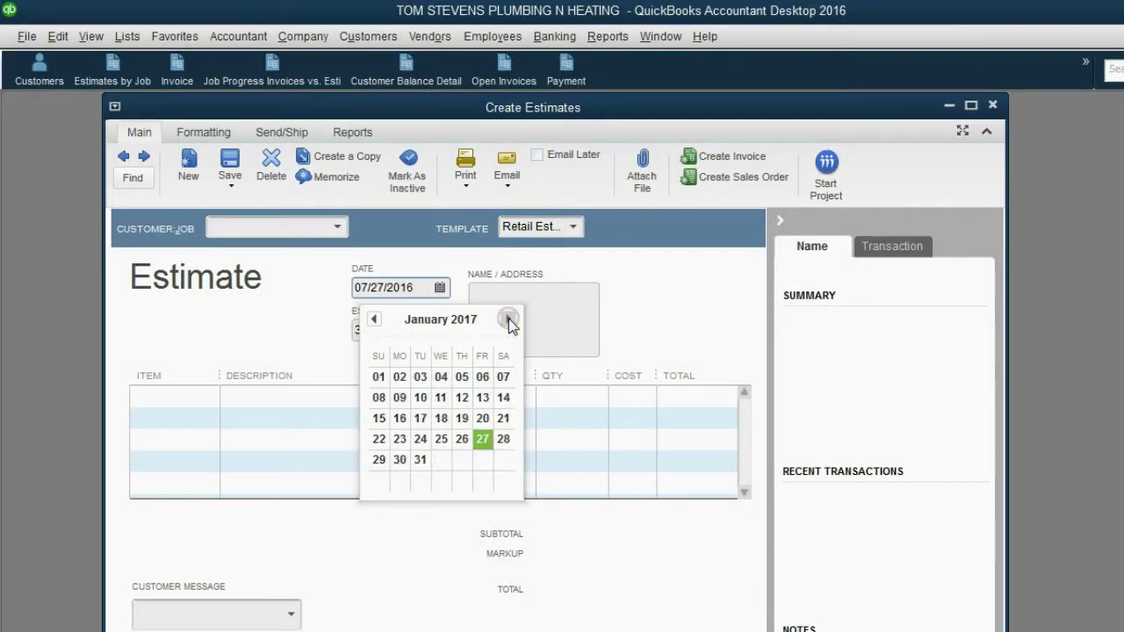
{"action": "left_click", "coordinate": [441, 439]}
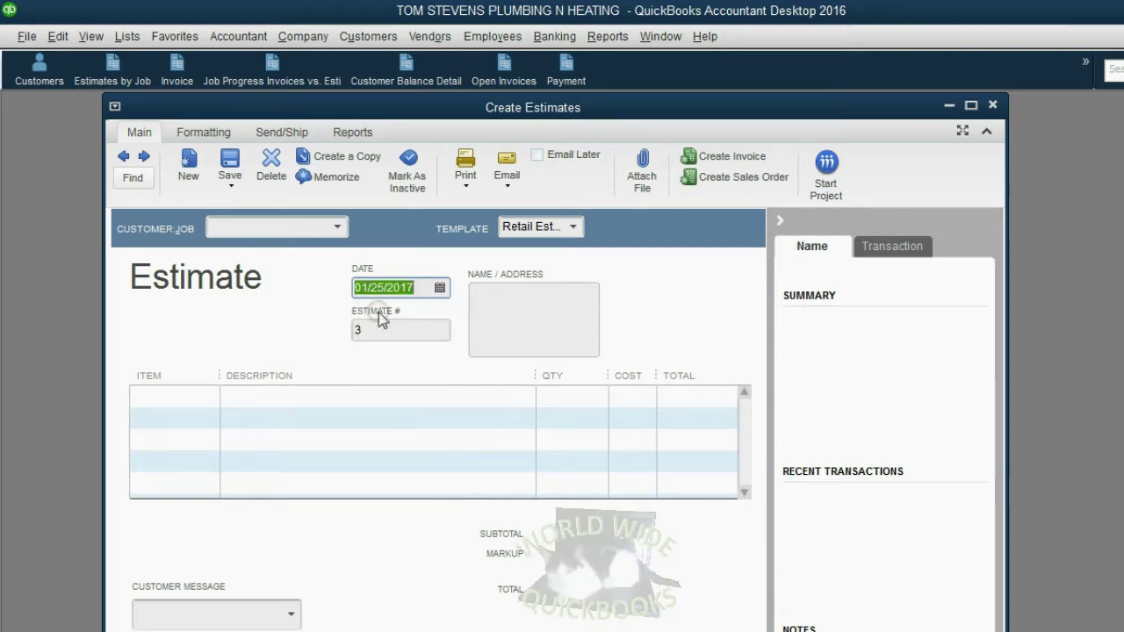
{"action": "left_click", "coordinate": [338, 226]}
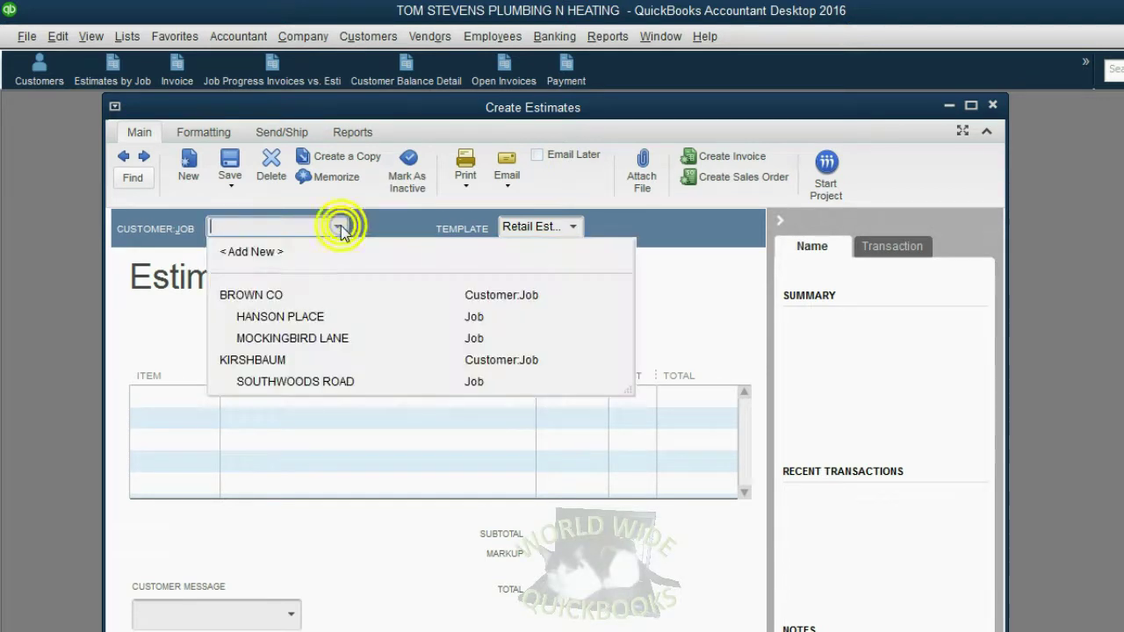
{"action": "left_click", "coordinate": [268, 361]}
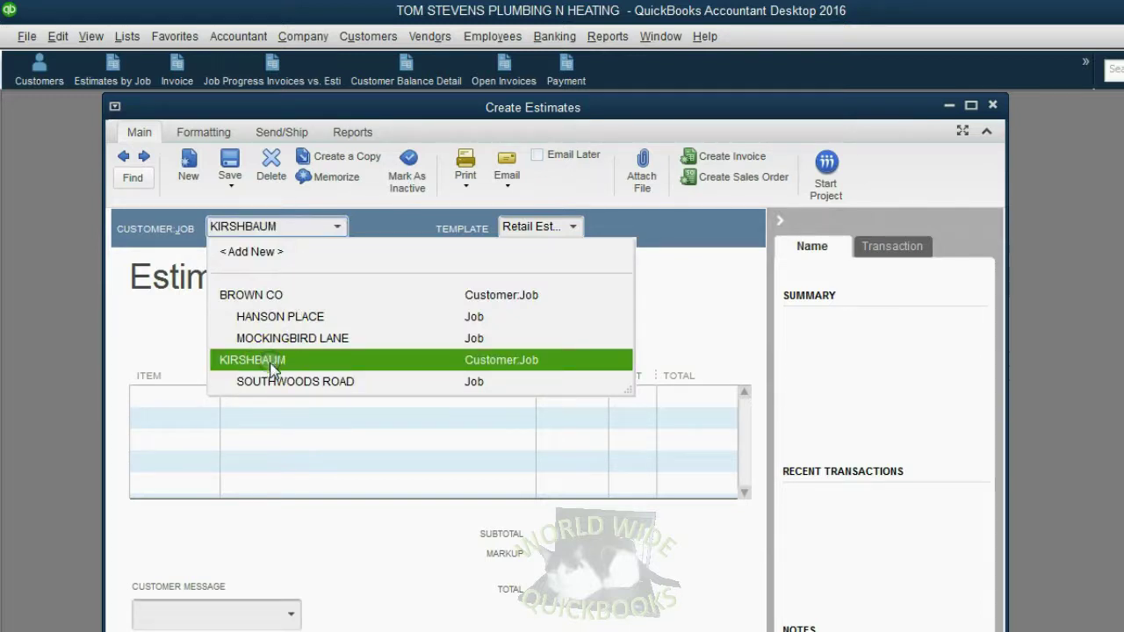
{"action": "left_click", "coordinate": [272, 381]}
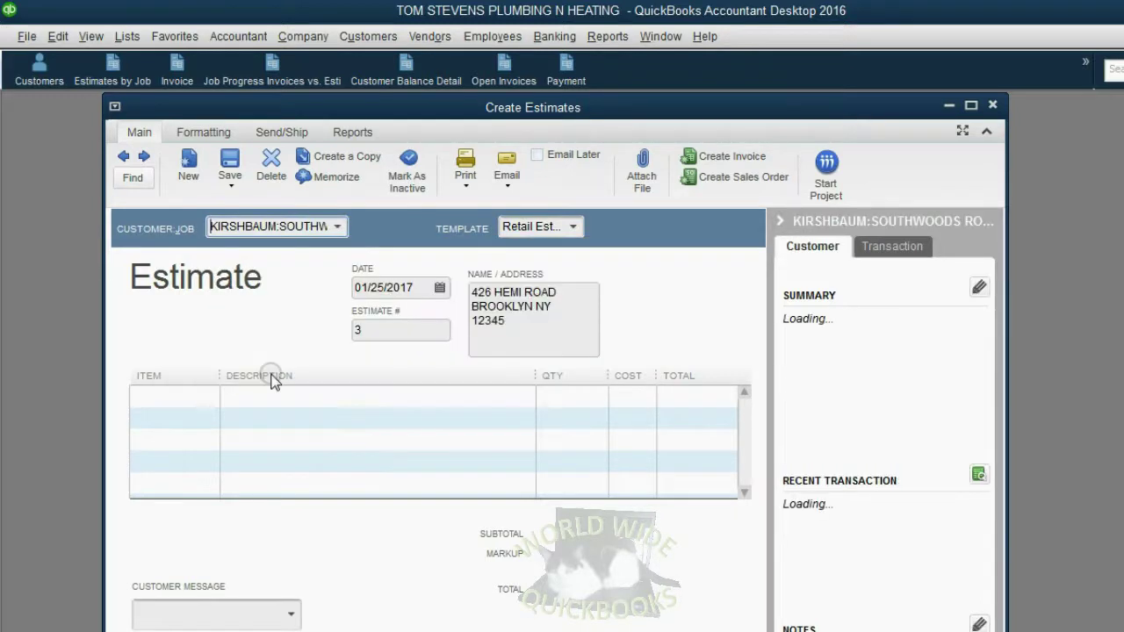
Add CARPENTRY, ELECTRIC WORK, MASON WORK and STEAM CLEANING as estimate lines 1–4.
{"action": "left_click", "coordinate": [213, 400]}
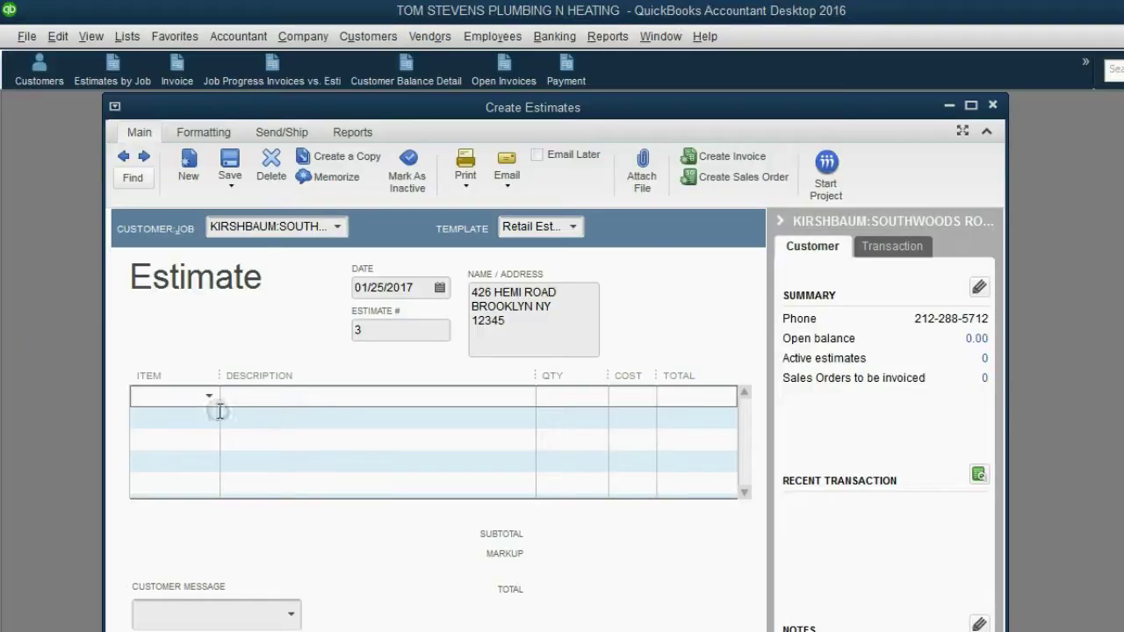
{"action": "left_click", "coordinate": [209, 399]}
{"action": "left_click", "coordinate": [208, 459]}
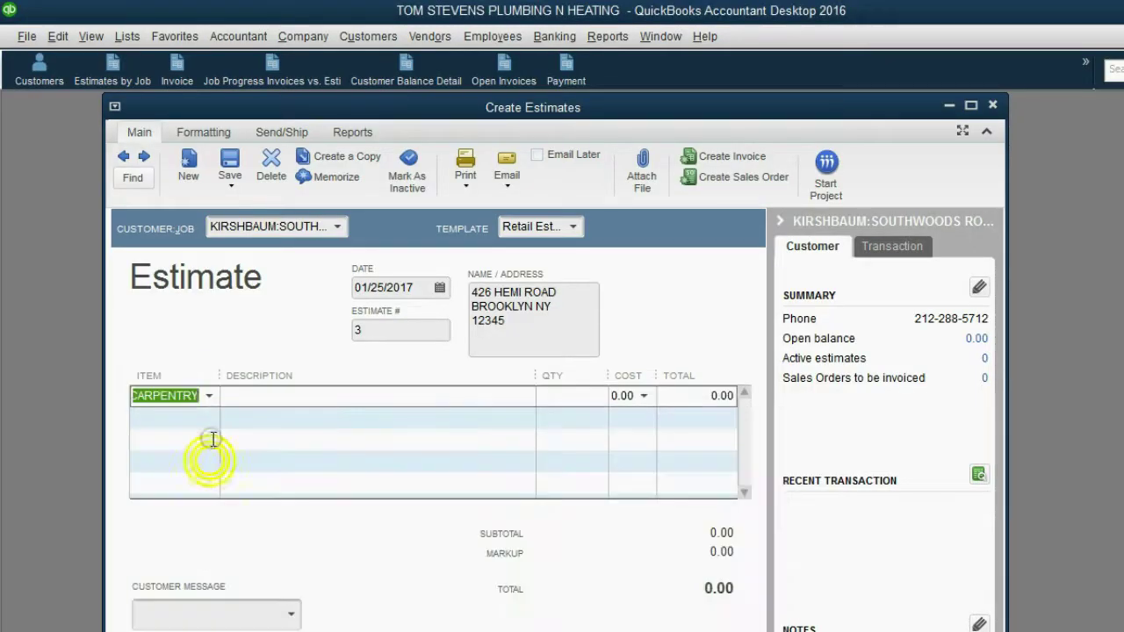
{"action": "left_click", "coordinate": [213, 414]}
{"action": "left_click", "coordinate": [214, 417]}
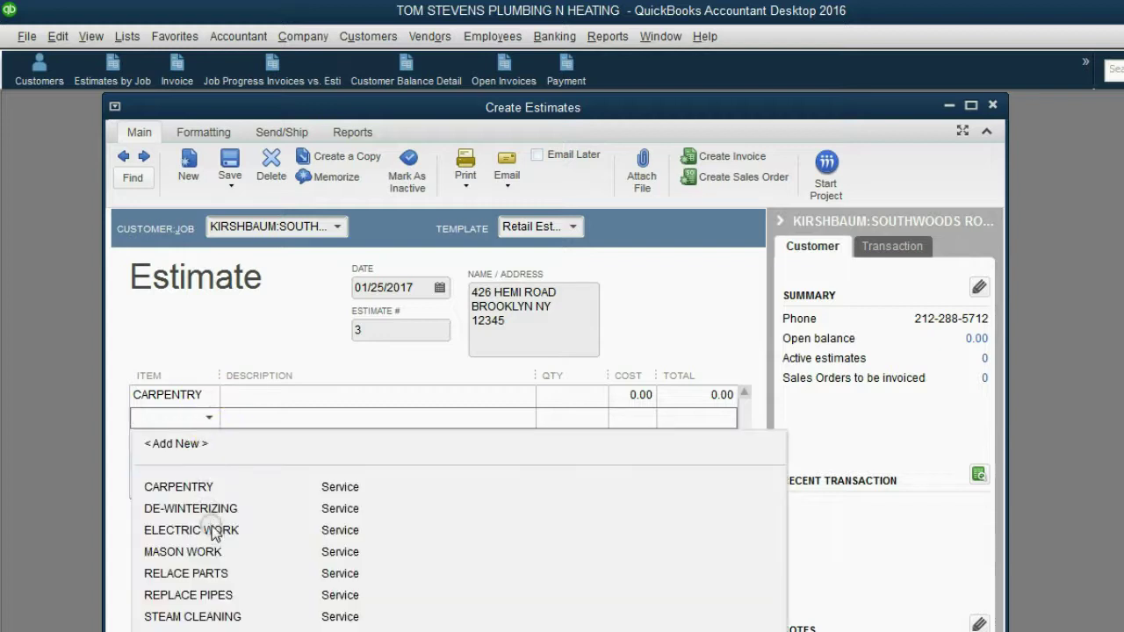
{"action": "left_click", "coordinate": [213, 530]}
{"action": "left_click", "coordinate": [210, 439]}
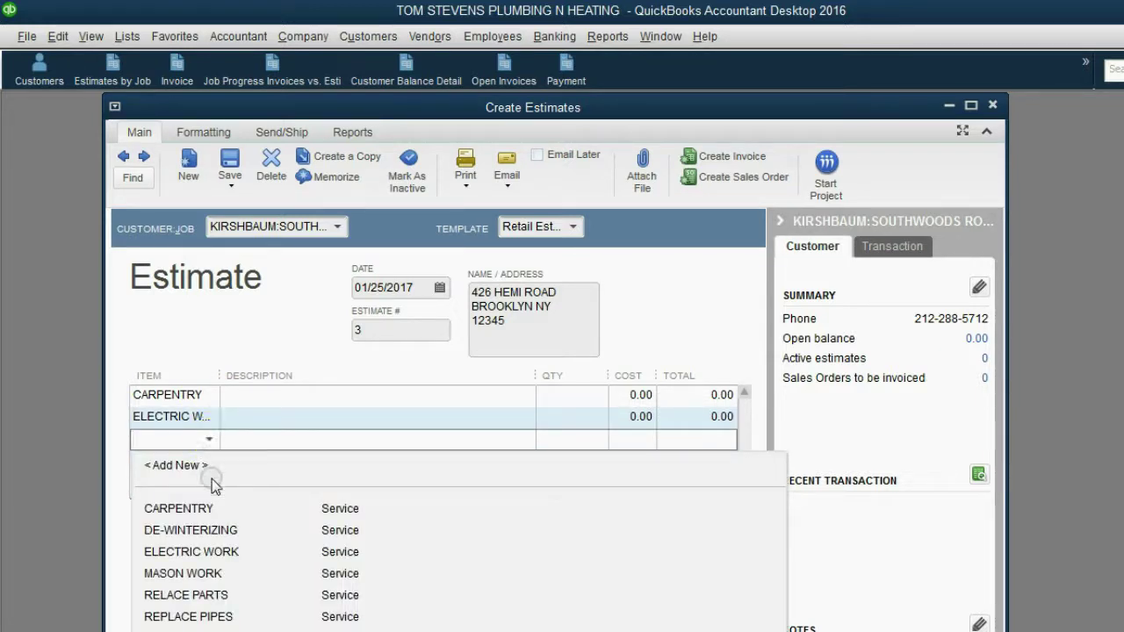
{"action": "left_click", "coordinate": [215, 573]}
{"action": "left_click", "coordinate": [208, 459]}
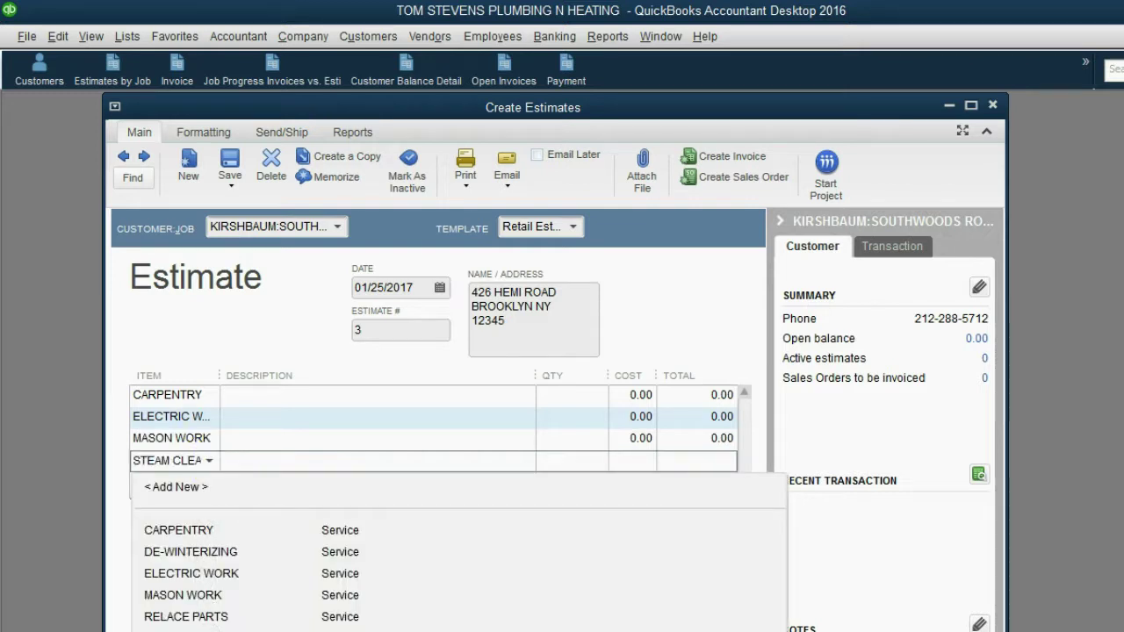
{"action": "left_click", "coordinate": [210, 626]}
Set a quantity of 50 on each of the four estimate lines.
{"action": "left_click", "coordinate": [545, 395]}
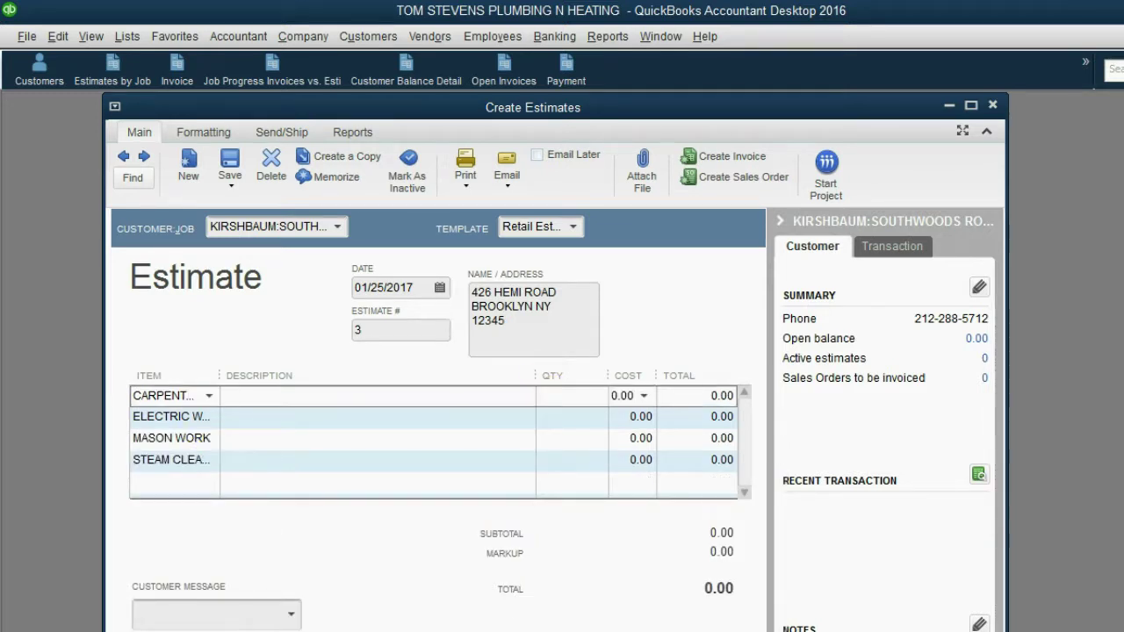
{"action": "key", "text": "alt+Tab"}
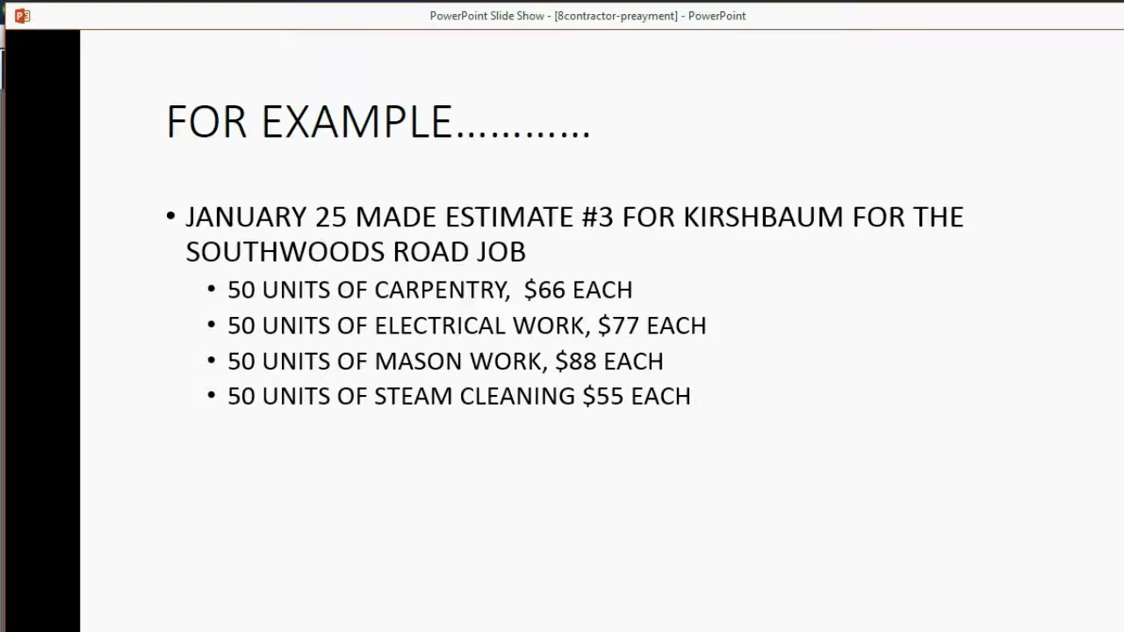
{"action": "key", "text": "alt+Tab"}
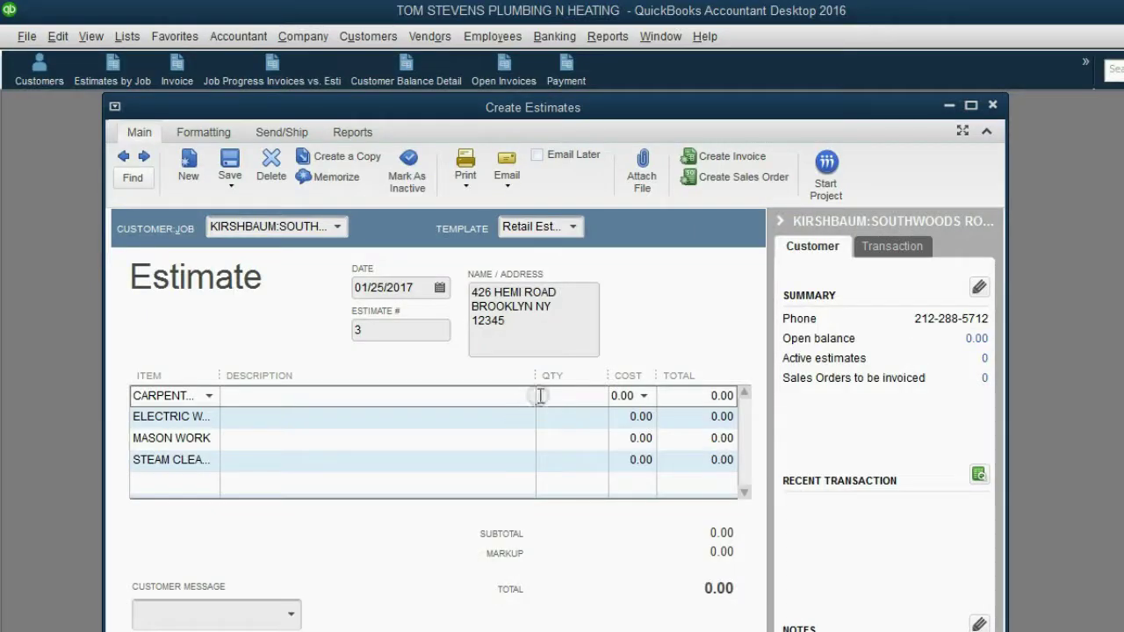
{"action": "type", "text": "50"}
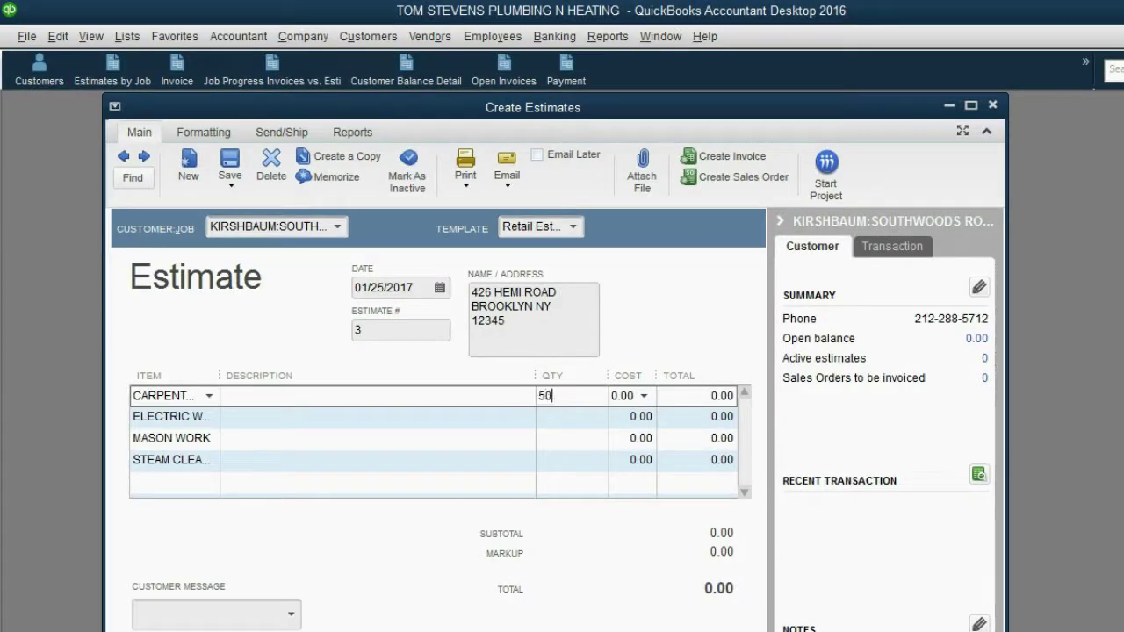
{"action": "left_click", "coordinate": [555, 418]}
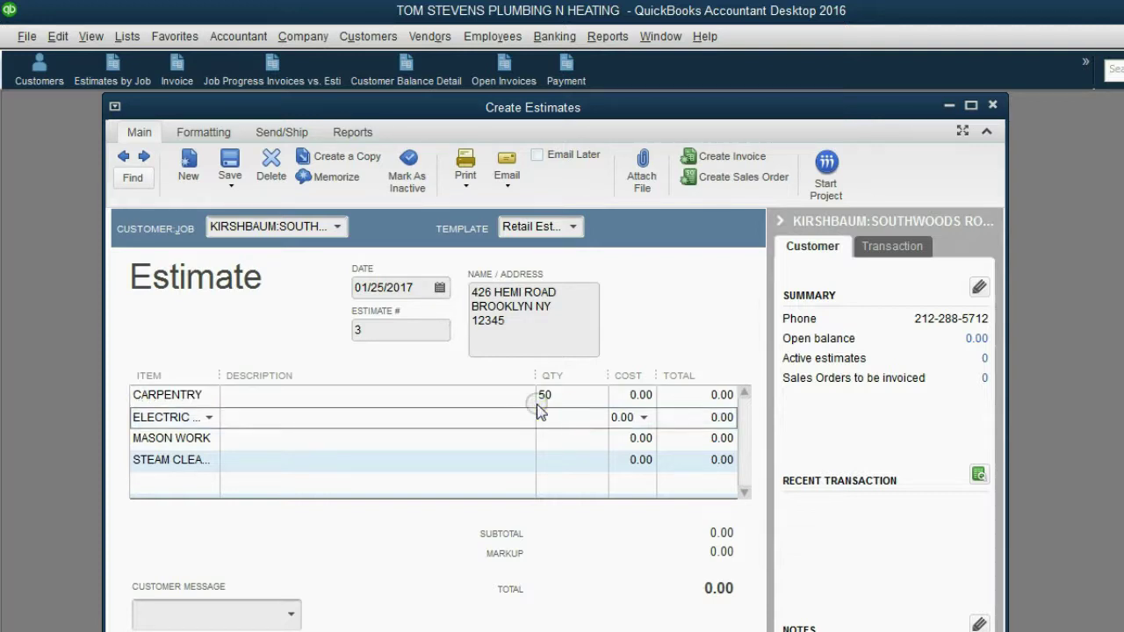
{"action": "type", "text": "50"}
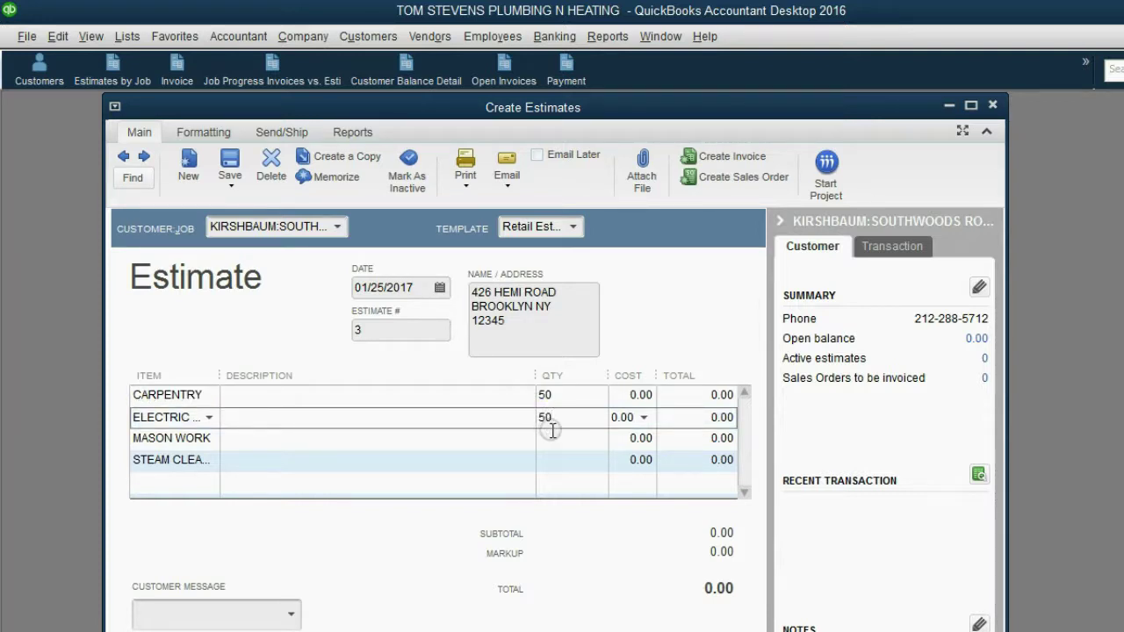
{"action": "left_click", "coordinate": [552, 432]}
{"action": "type", "text": "50"}
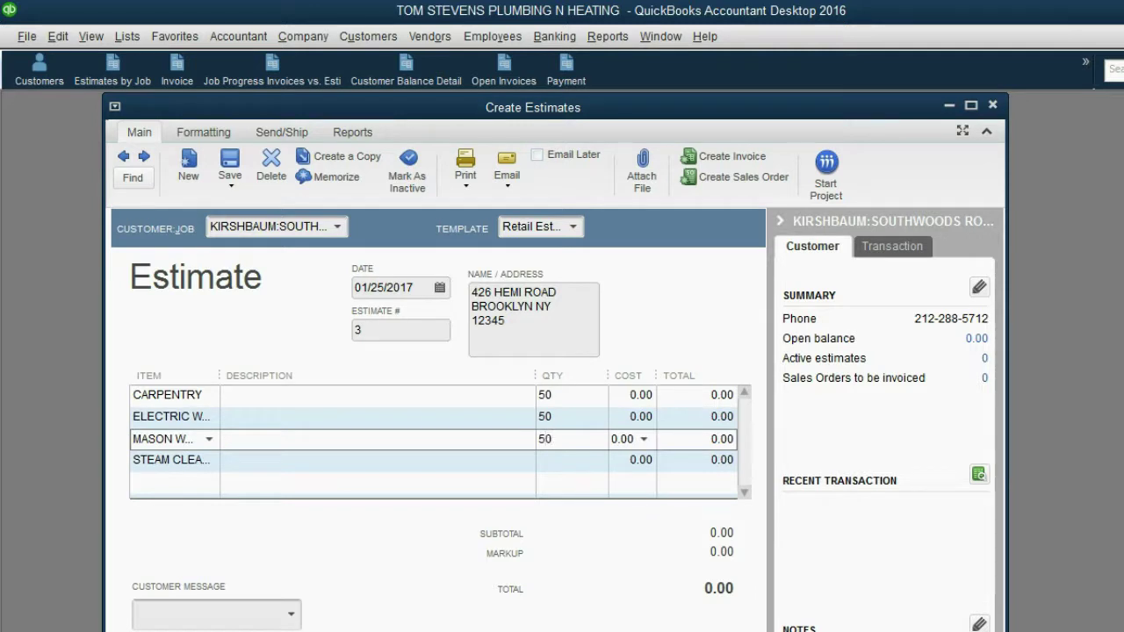
{"action": "left_click", "coordinate": [545, 459]}
{"action": "type", "text": "50"}
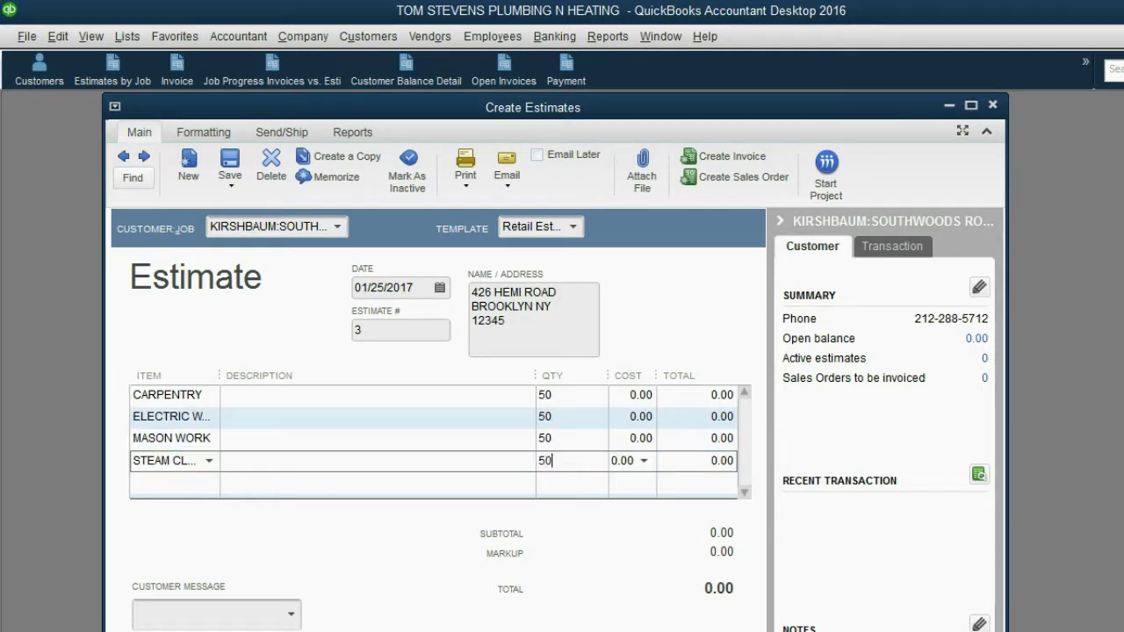
{"action": "left_click", "coordinate": [550, 485]}
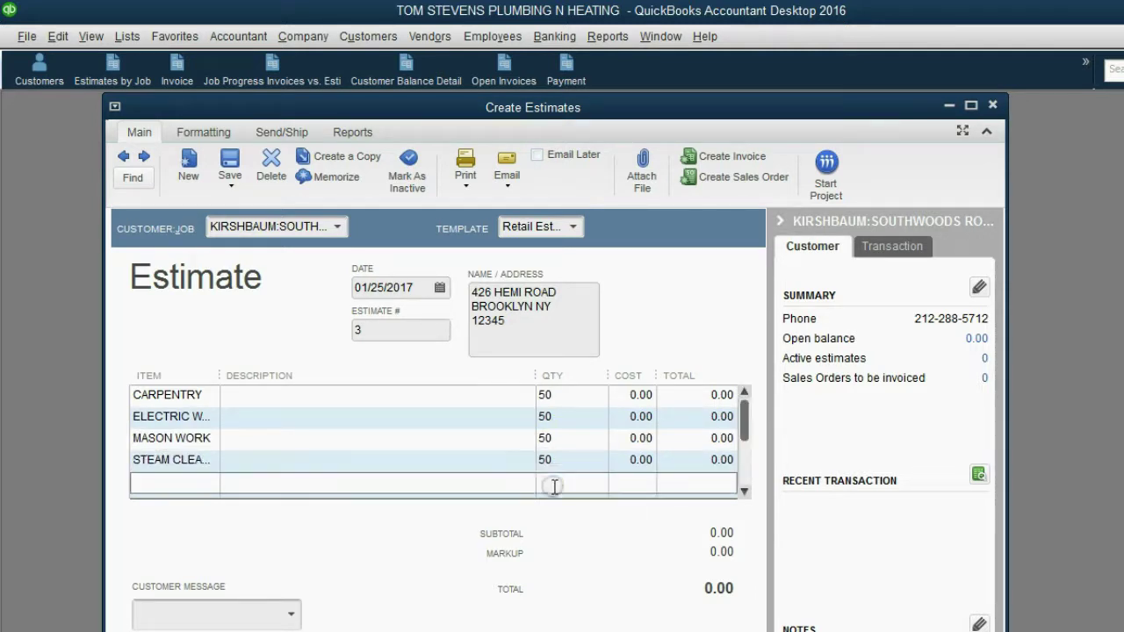
{"action": "left_click", "coordinate": [623, 397]}
Price the CARPENTRY line at 66 and ELECTRIC WORK at 77.
{"action": "key", "text": "alt+Tab"}
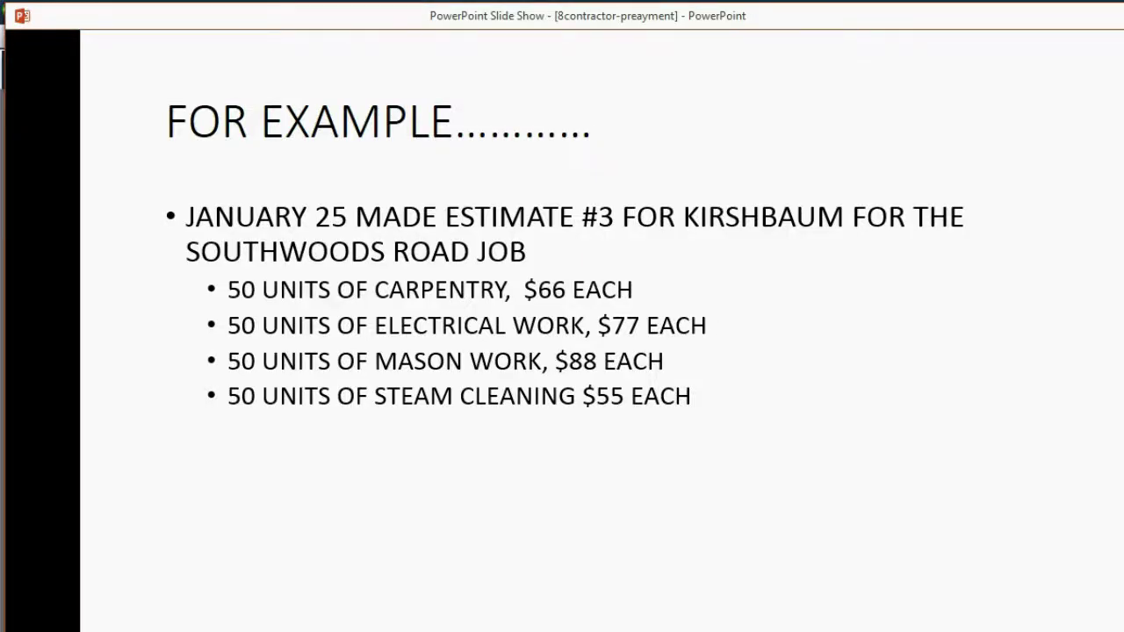
{"action": "key", "text": "alt+Tab"}
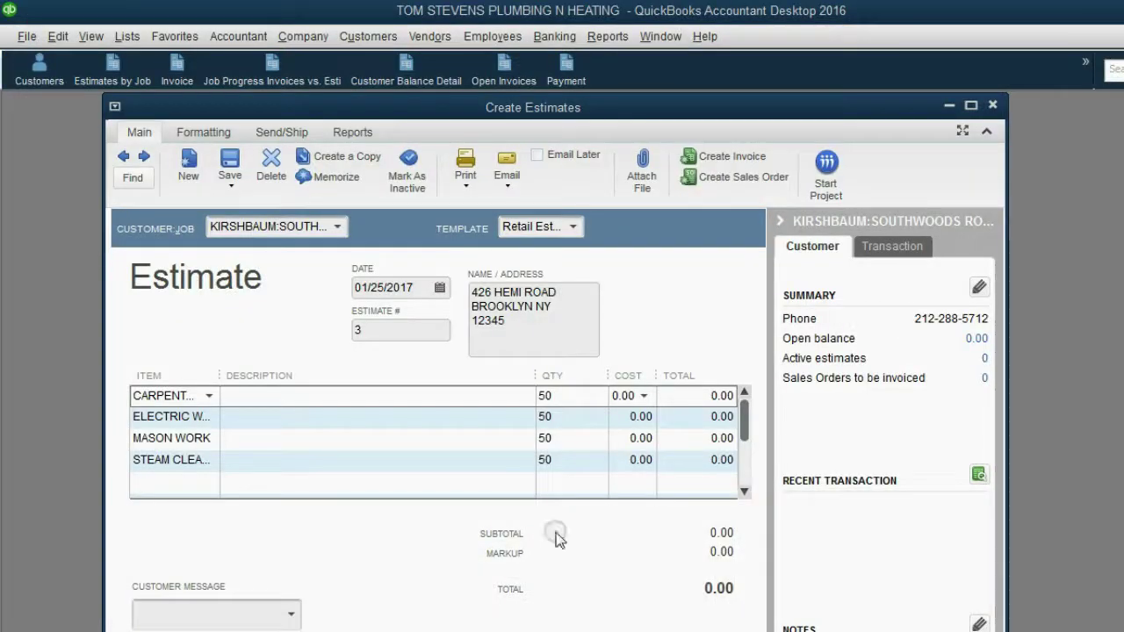
{"action": "double_click", "coordinate": [627, 396]}
{"action": "type", "text": "60"}
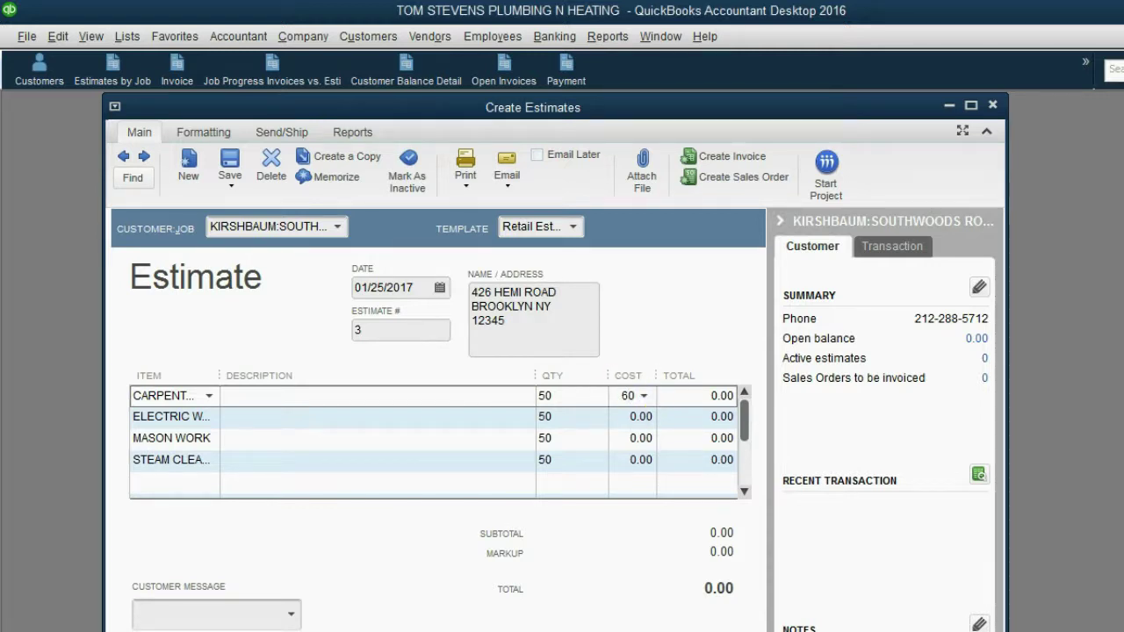
{"action": "key", "text": "BackSpace"}
{"action": "key", "text": "BackSpace"}
{"action": "type", "text": "66"}
{"action": "left_click", "coordinate": [625, 416]}
{"action": "left_click", "coordinate": [642, 434]}
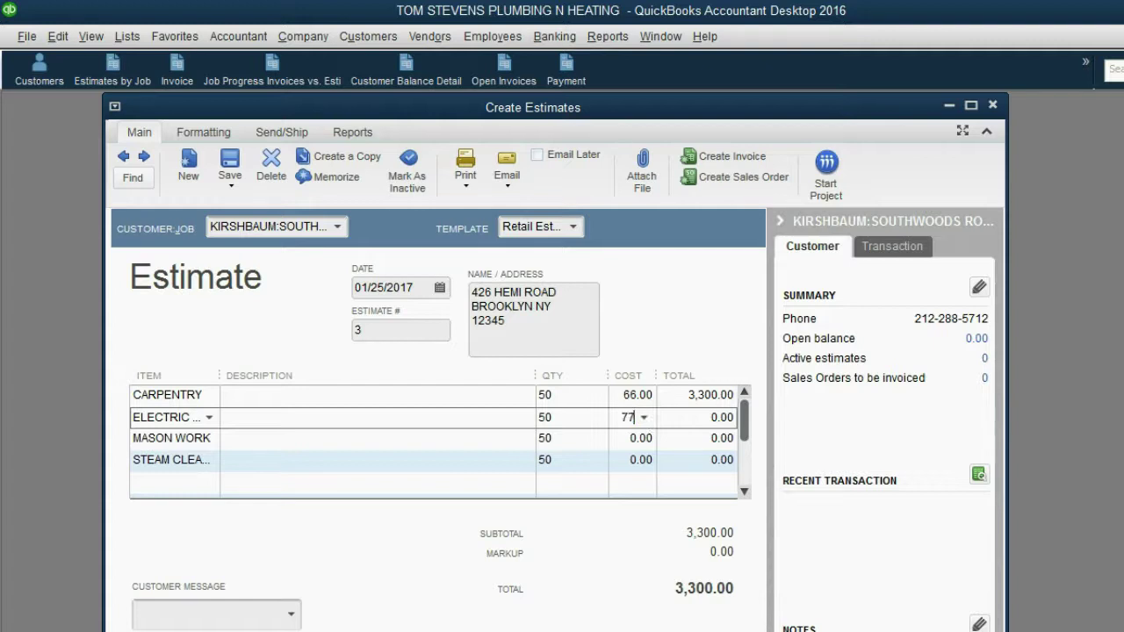
{"action": "left_click", "coordinate": [620, 439]}
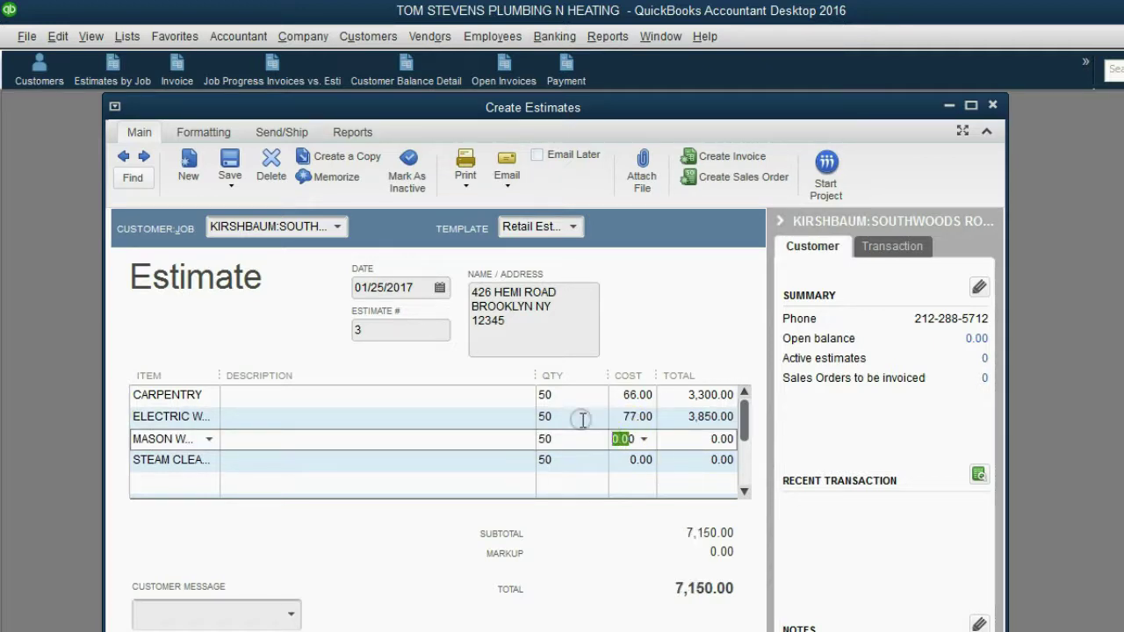
Price MASON WORK at 88 and STEAM CLEANING at 55.
{"action": "key", "text": "BackSpace"}
{"action": "type", "text": "88"}
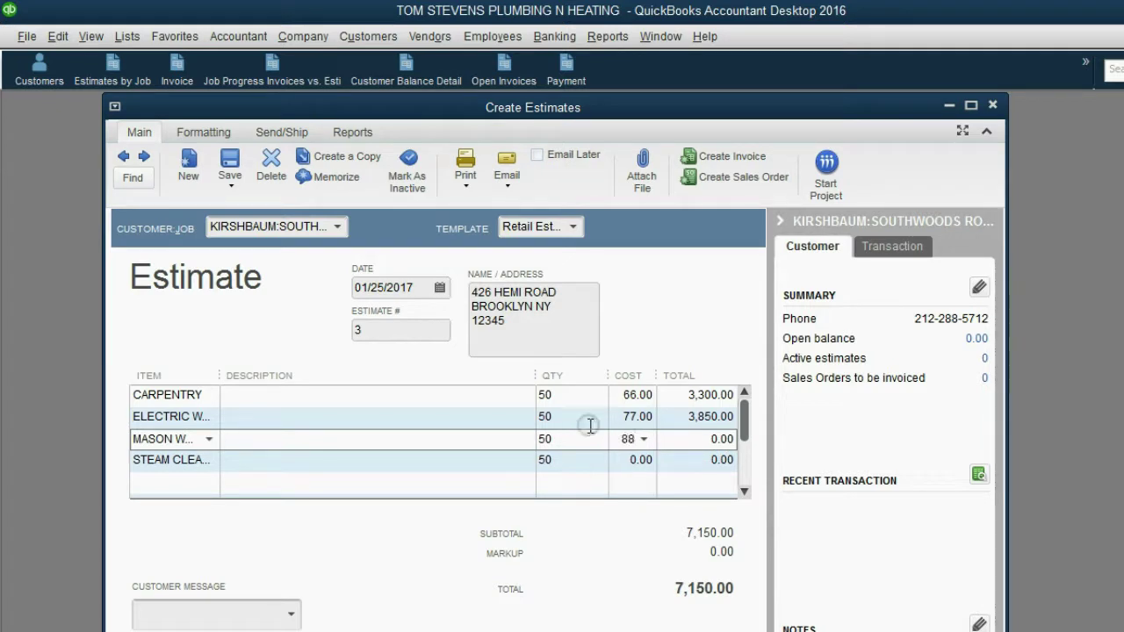
{"action": "left_click", "coordinate": [631, 462]}
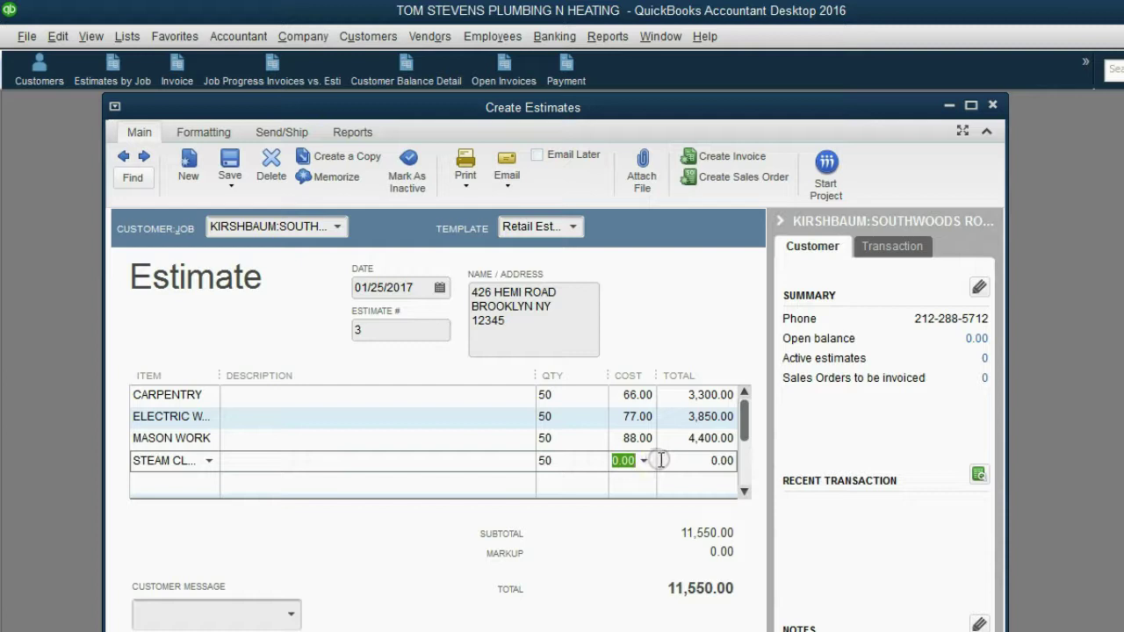
{"action": "type", "text": "55"}
{"action": "key", "text": "Tab"}
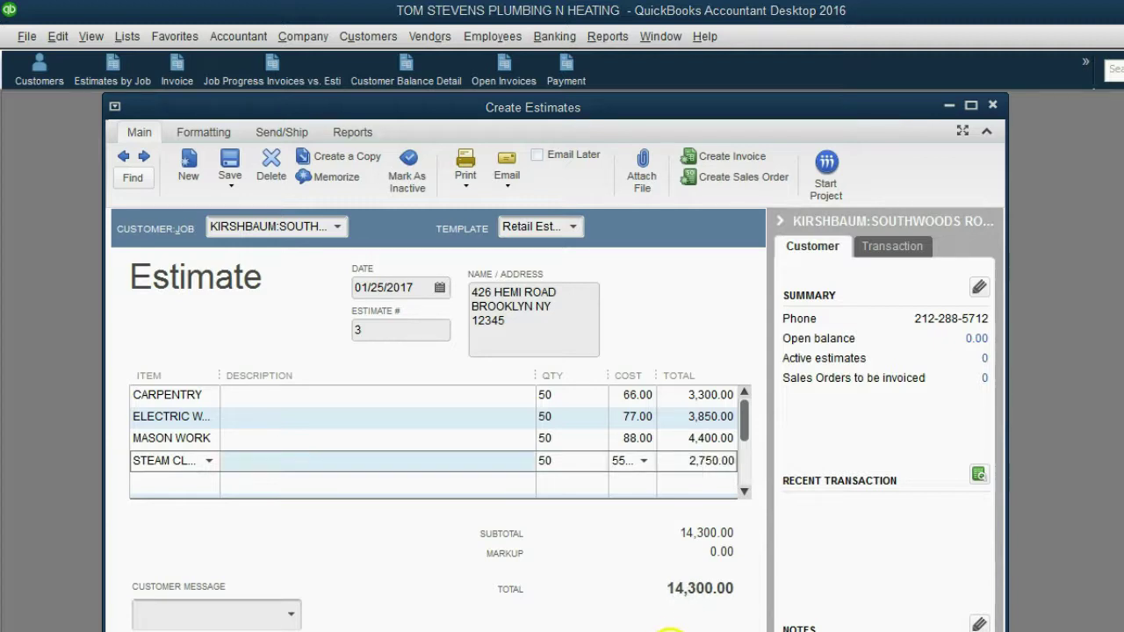
{"action": "left_click", "coordinate": [681, 623]}
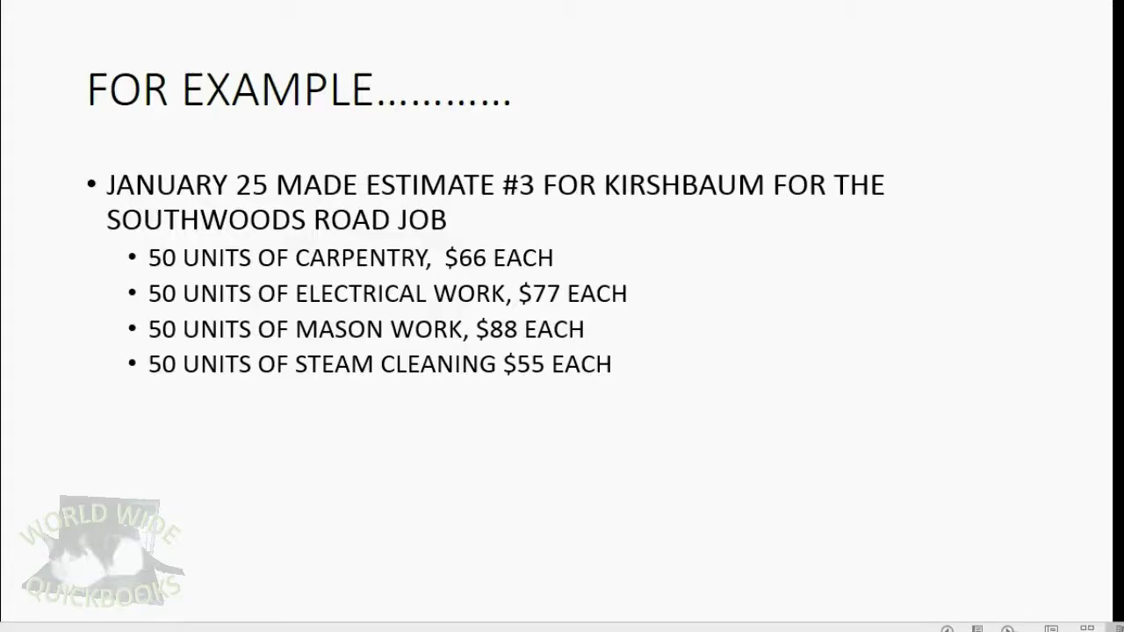
Reveal the check #72, credit memo and deposit receipt points, then advance the slide.
{"action": "left_click", "coordinate": [1007, 629]}
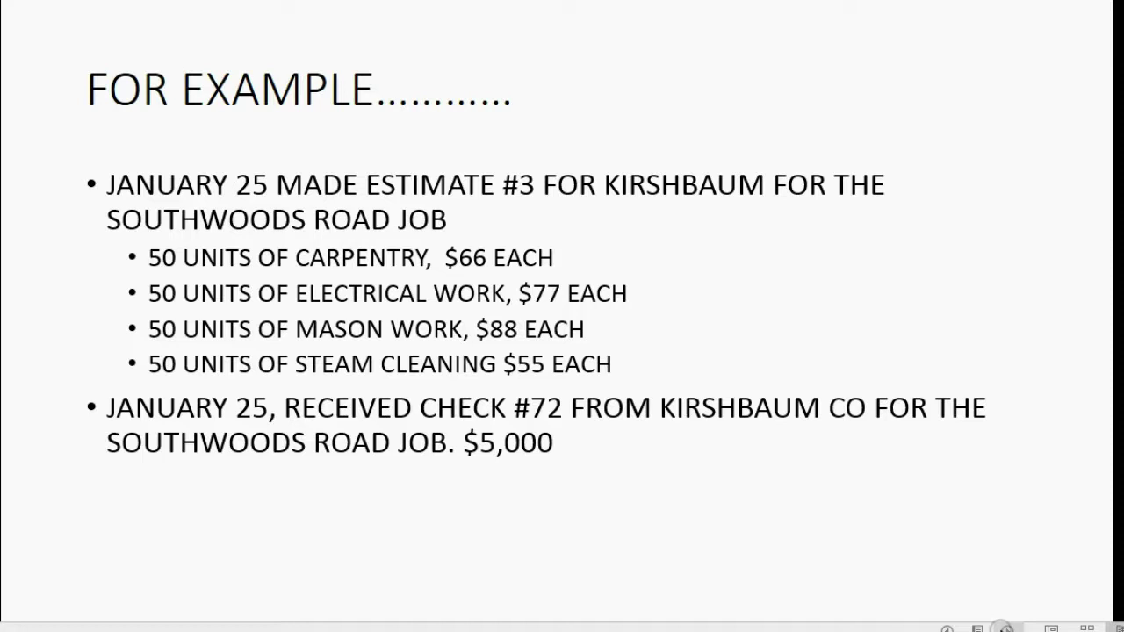
{"action": "key", "text": "Right"}
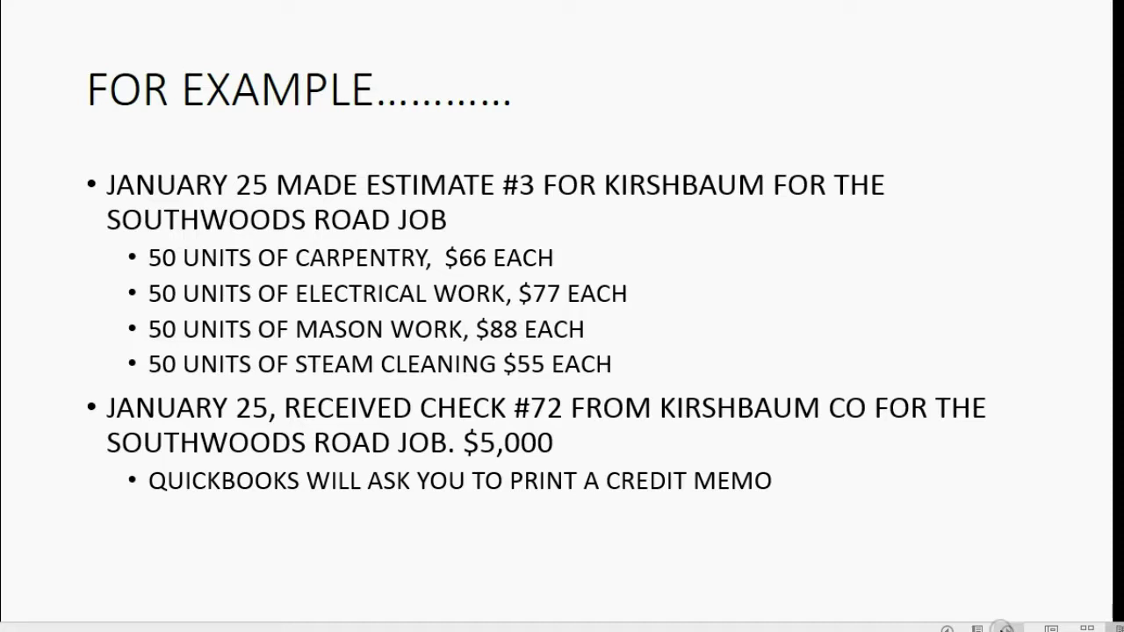
{"action": "key", "text": "Right"}
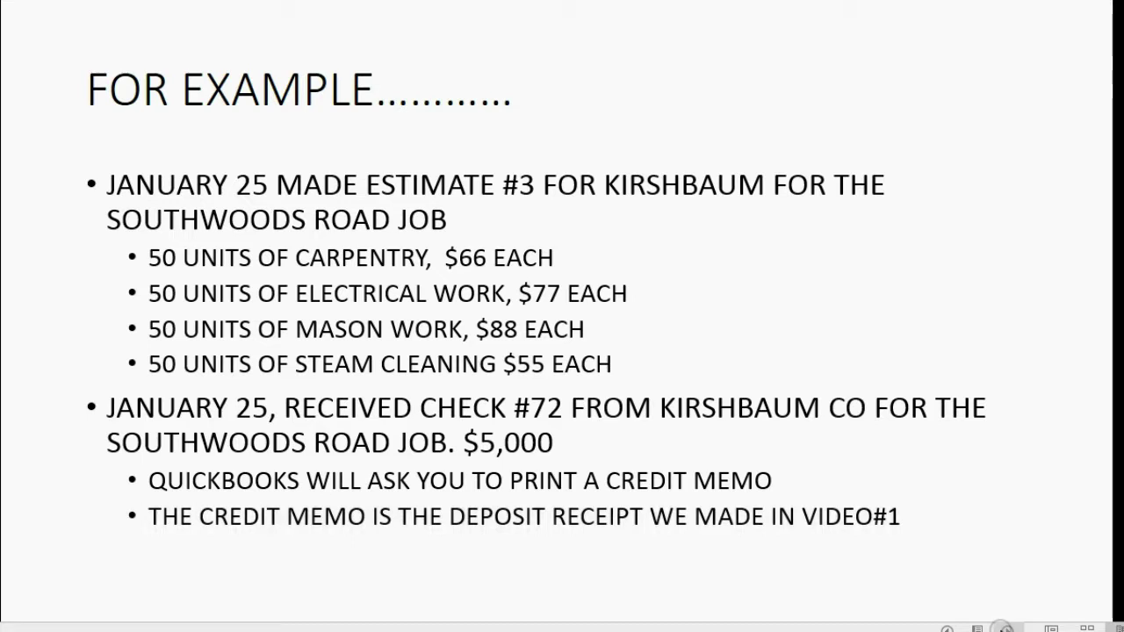
{"action": "key", "text": "Right"}
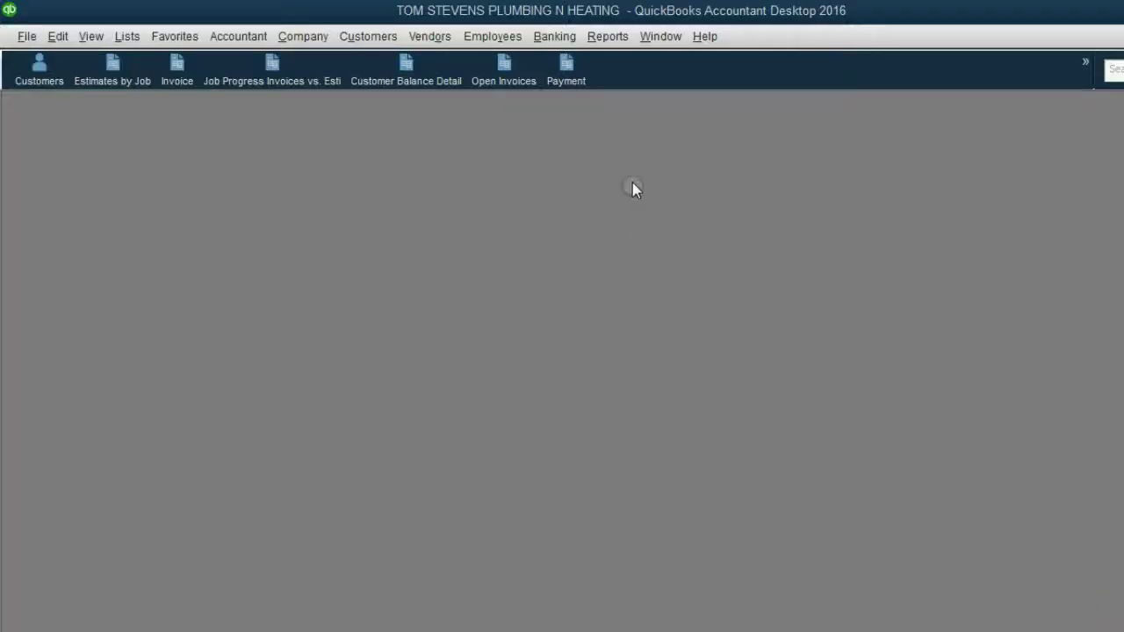
{"action": "left_click", "coordinate": [567, 70]}
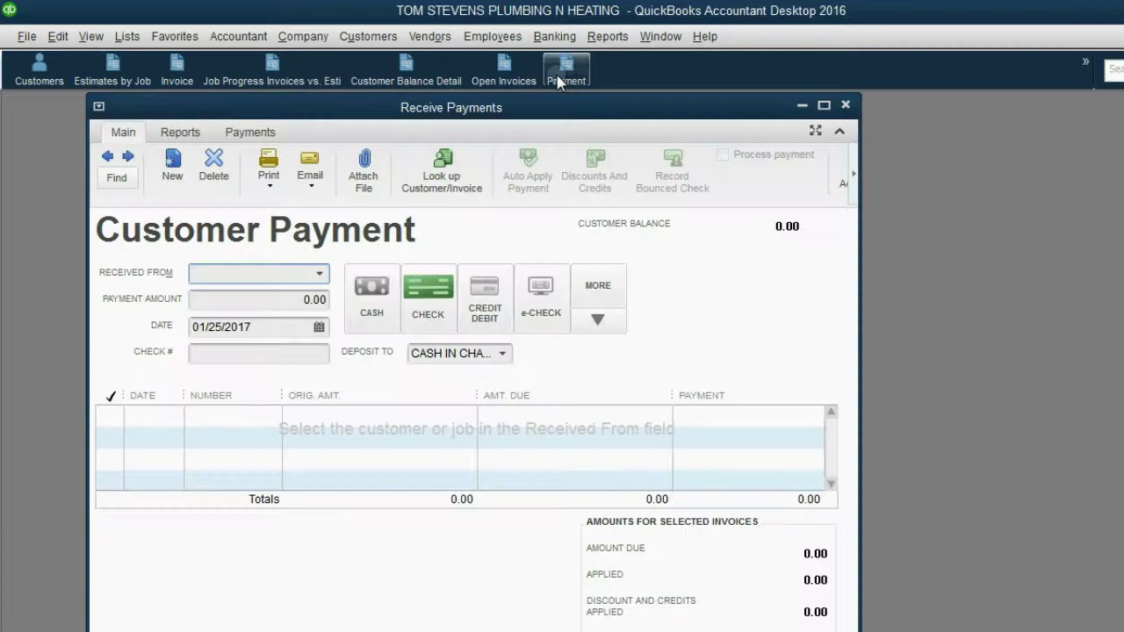
{"action": "left_click", "coordinate": [250, 327]}
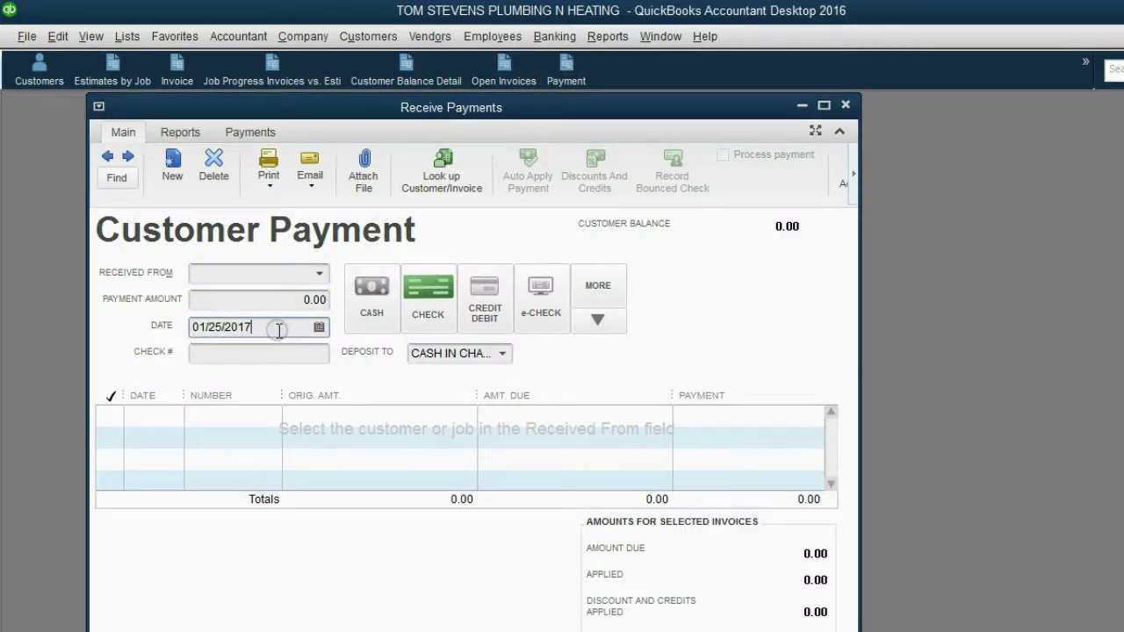
{"action": "left_click", "coordinate": [320, 276]}
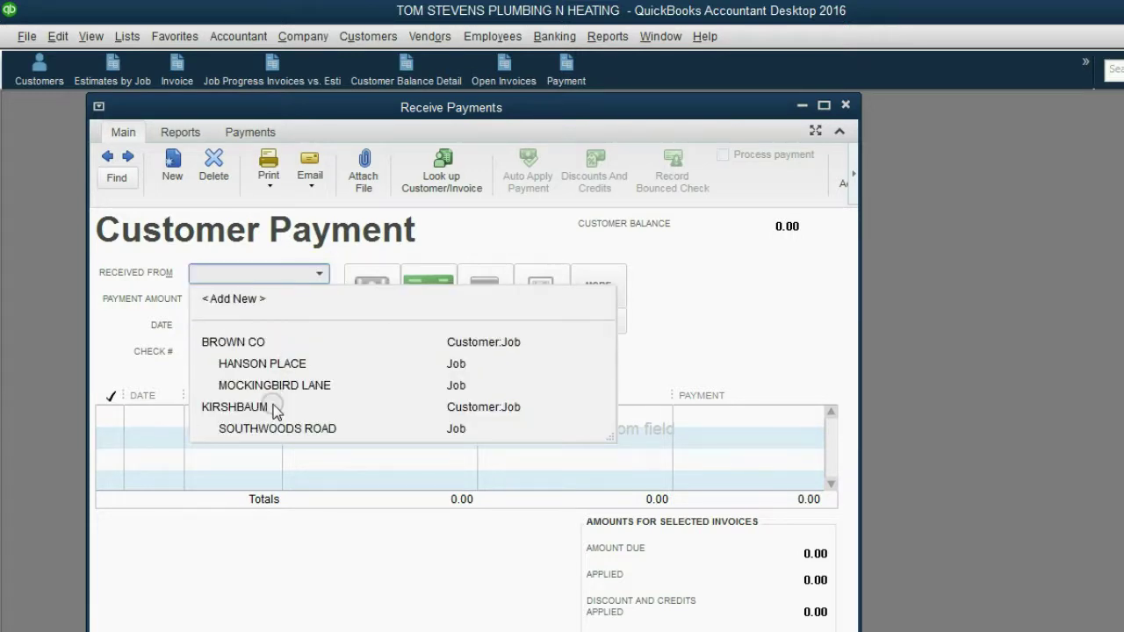
{"action": "left_click", "coordinate": [273, 409]}
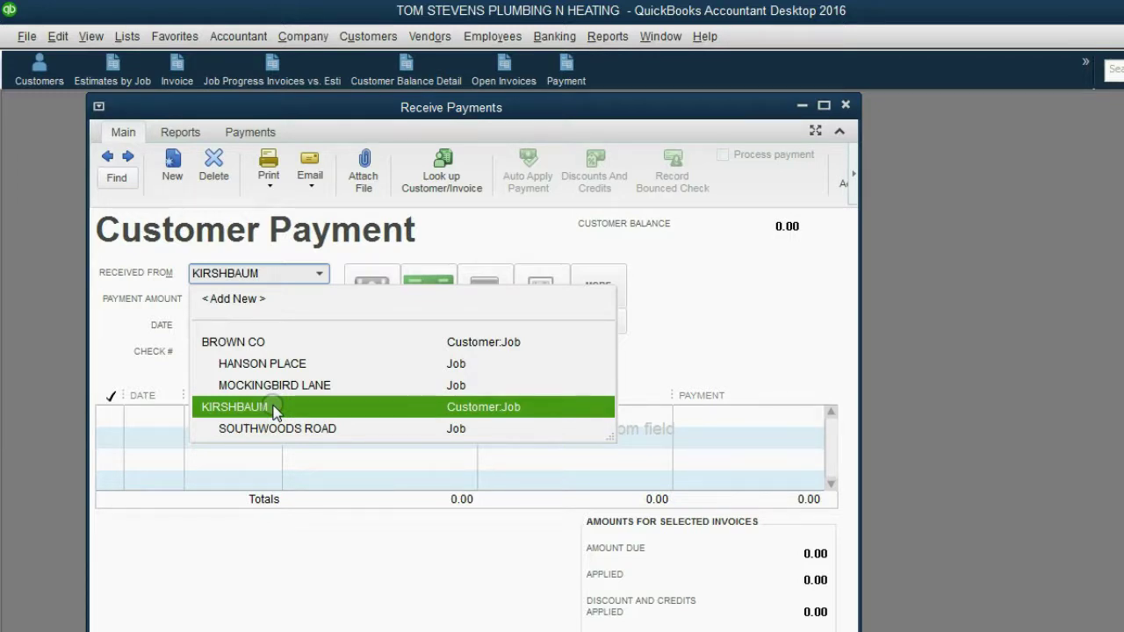
{"action": "left_click", "coordinate": [279, 421]}
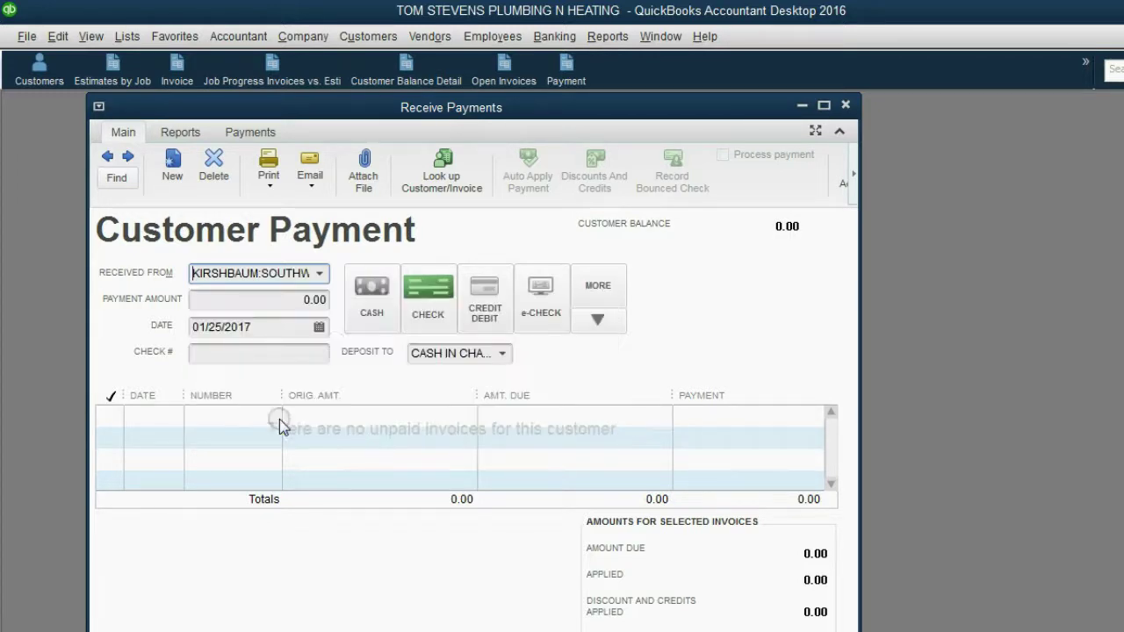
Enter check #72 with a payment amount of 5,000.00.
{"action": "left_click", "coordinate": [306, 351]}
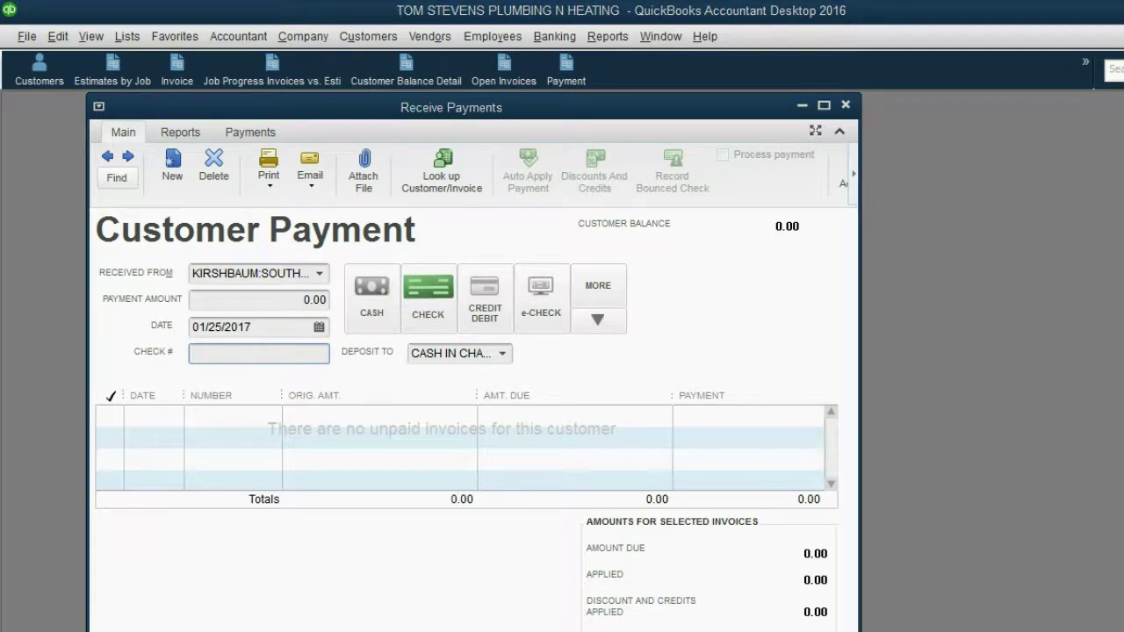
{"action": "key", "text": "alt+Tab"}
{"action": "key", "text": "Escape"}
{"action": "type", "text": "72"}
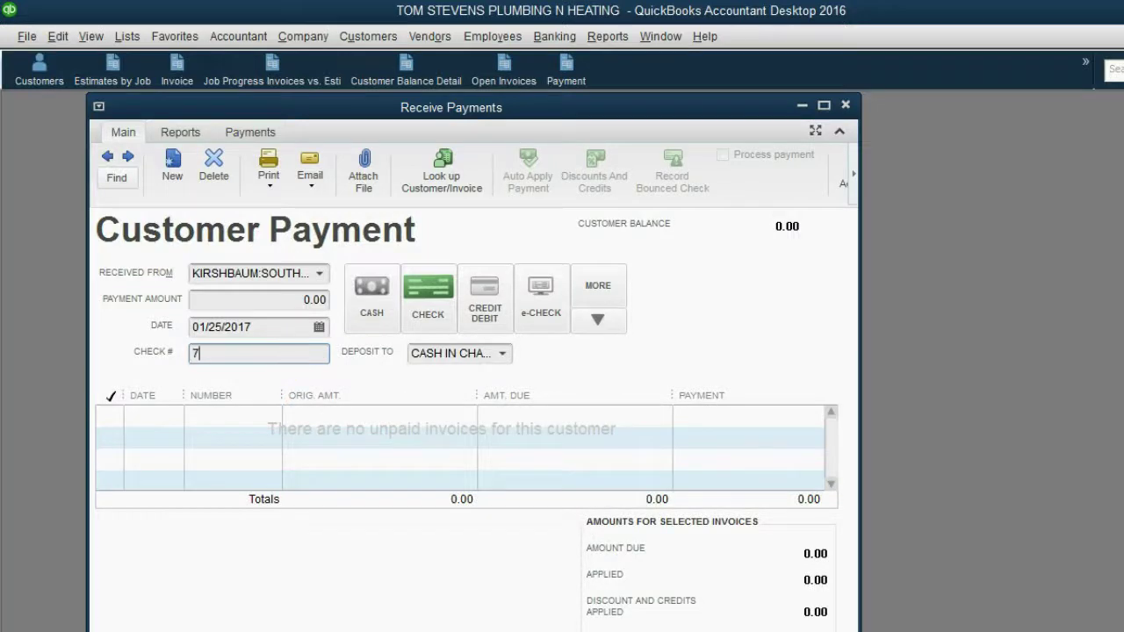
{"action": "left_click", "coordinate": [307, 300]}
{"action": "type", "text": "5000"}
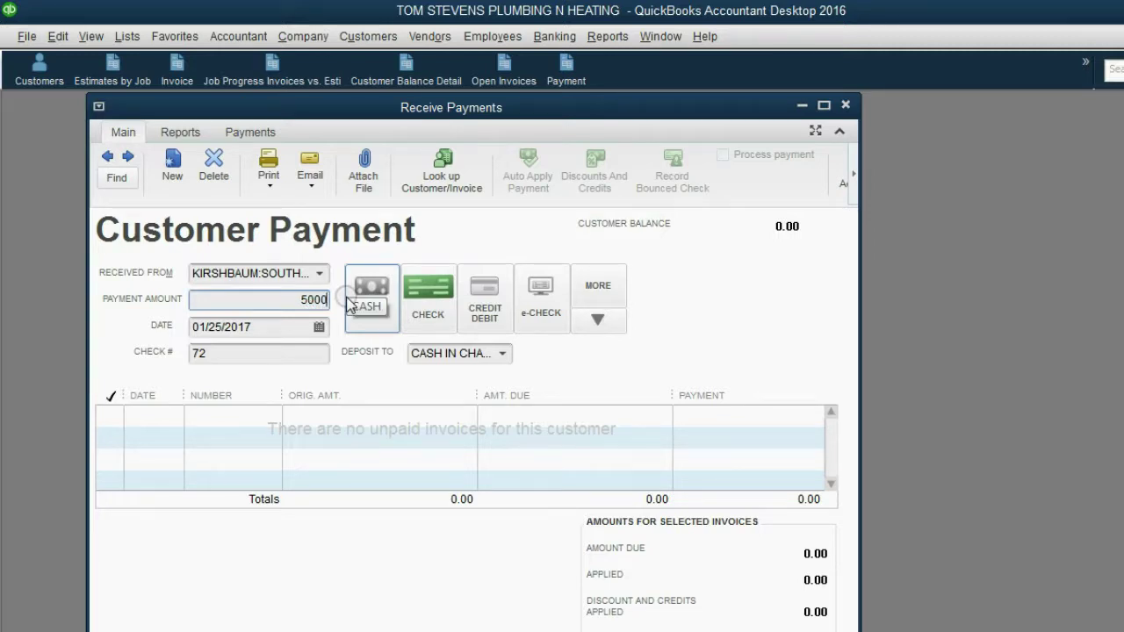
{"action": "key", "text": "Tab"}
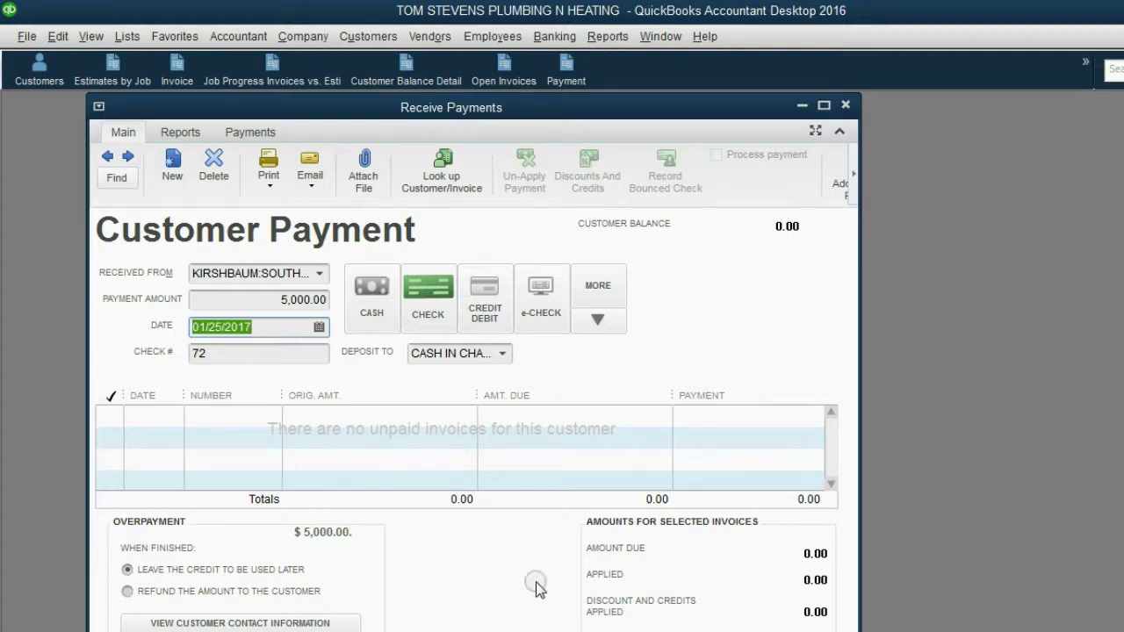
Save the payment as a credit and preview its credit memo on blank paper.
{"action": "key", "text": "alt+a"}
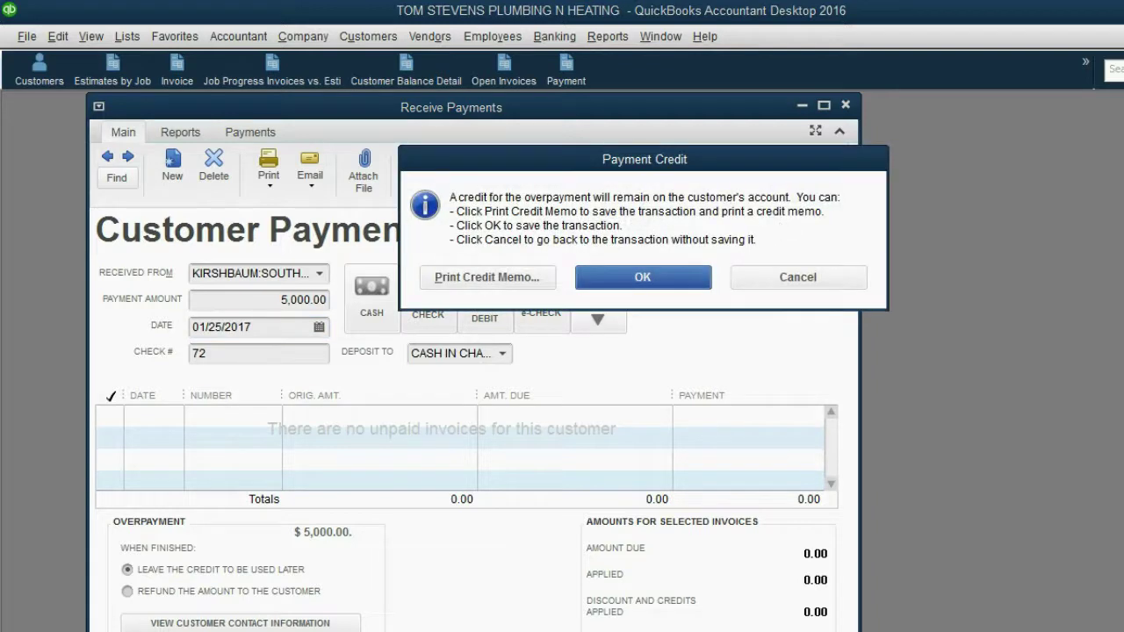
{"action": "left_click_drag", "start_coordinate": [541, 169], "coordinate": [453, 183]}
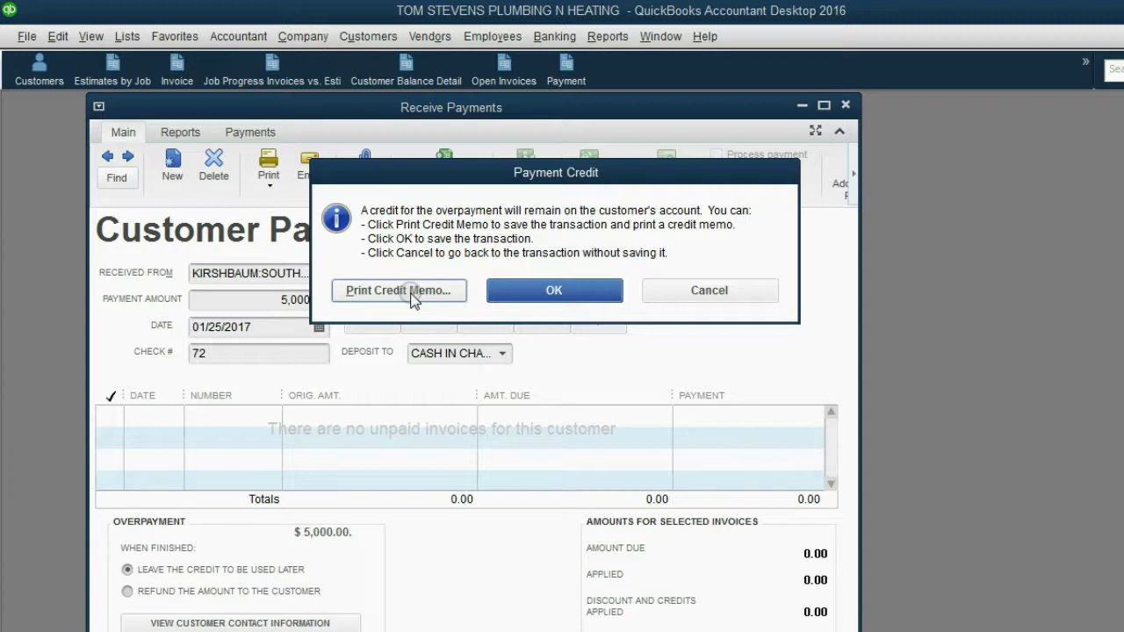
{"action": "left_click", "coordinate": [412, 294]}
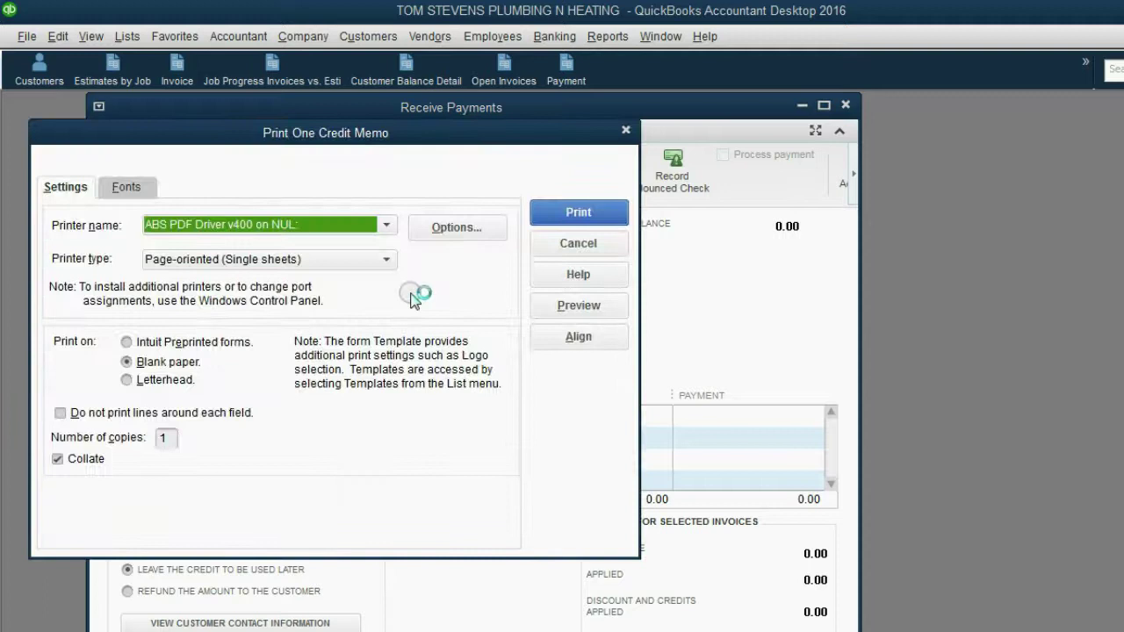
{"action": "left_click", "coordinate": [573, 213]}
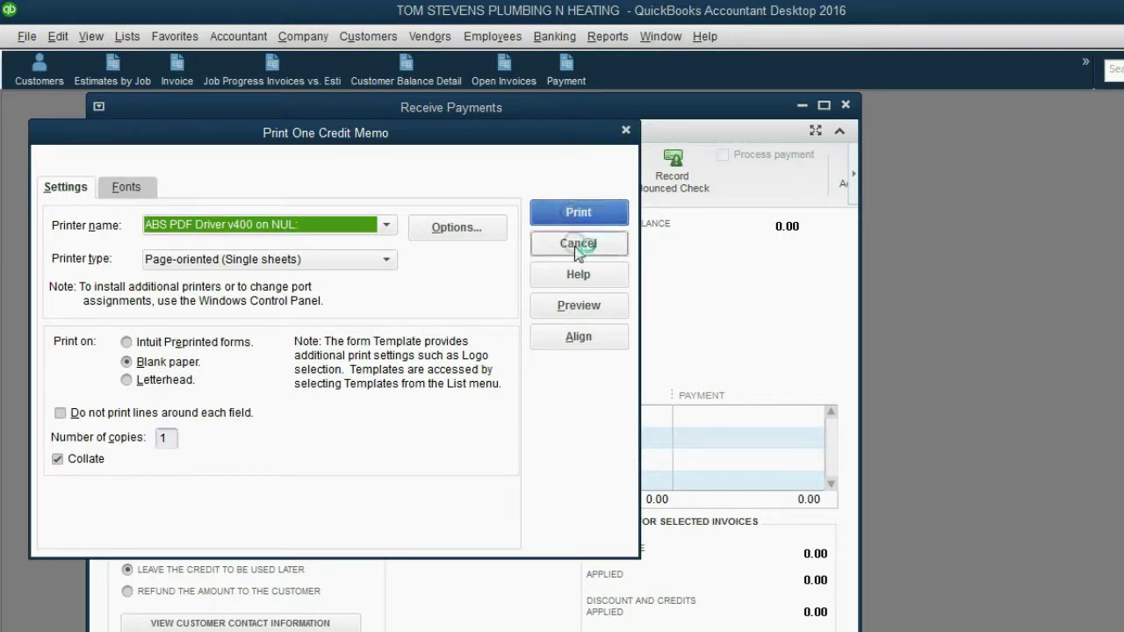
{"action": "left_click", "coordinate": [578, 310]}
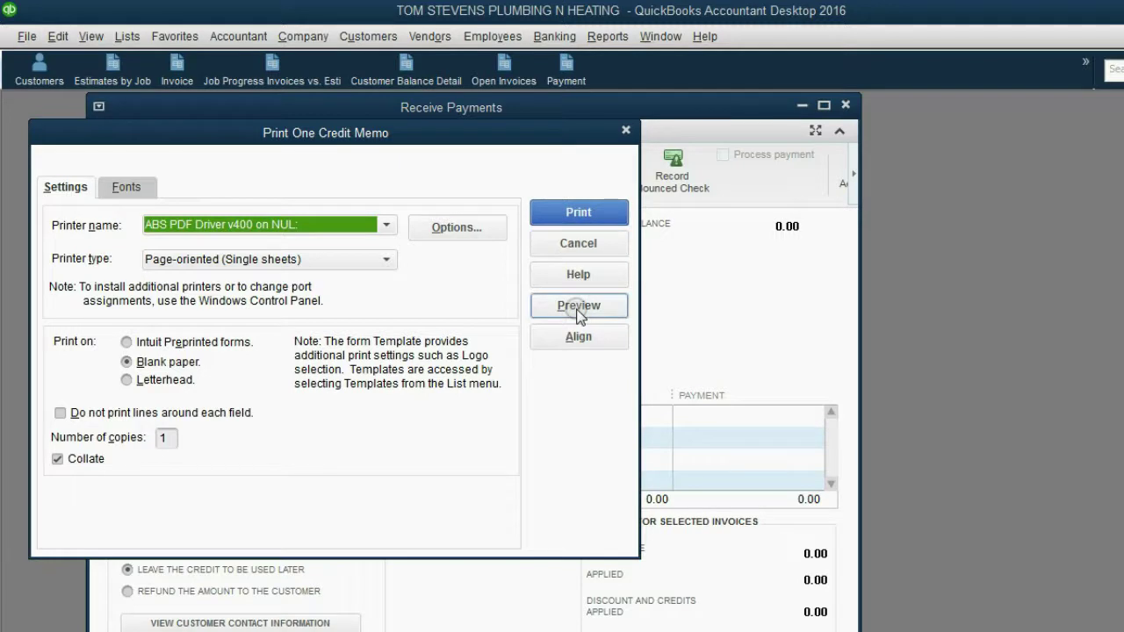
{"action": "left_click", "coordinate": [578, 313]}
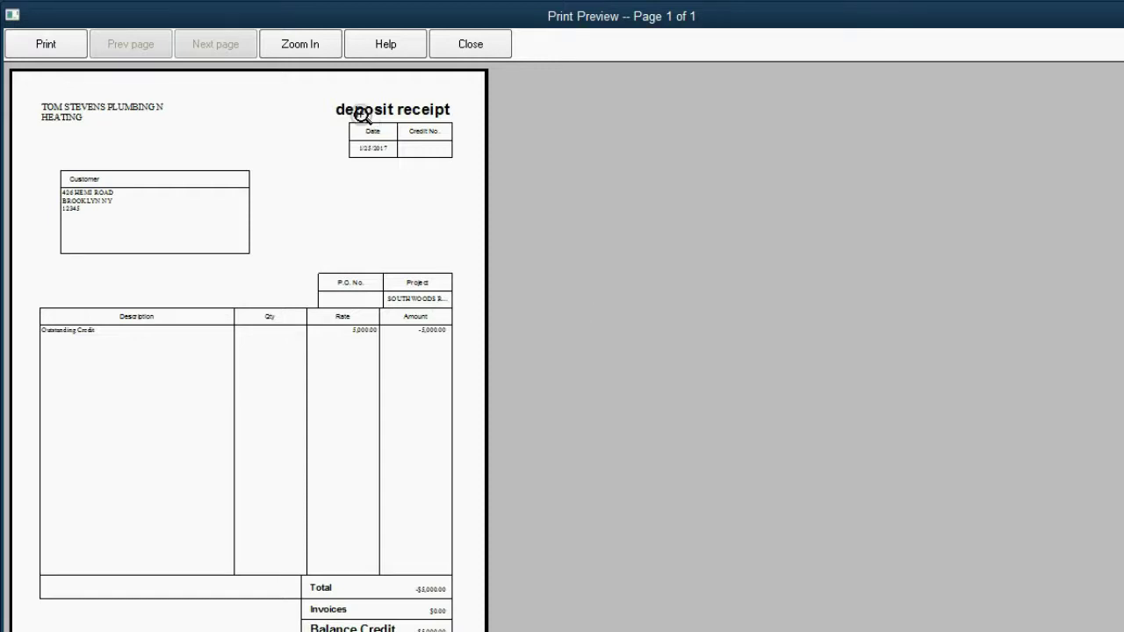
{"action": "left_click", "coordinate": [341, 274]}
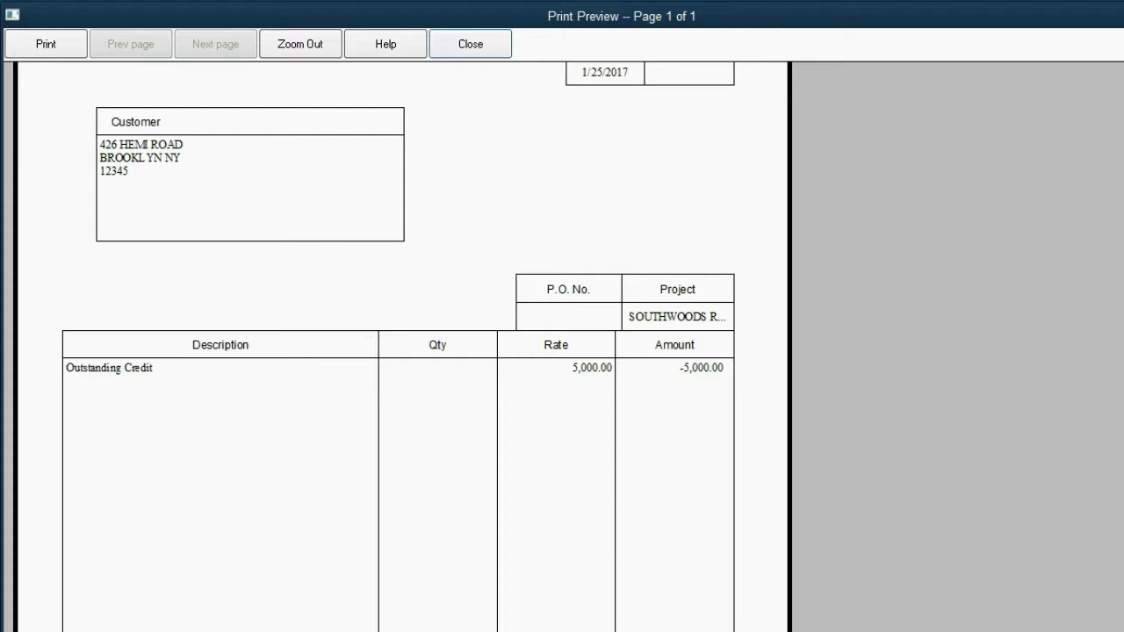
{"action": "scroll", "coordinate": [395, 351], "scroll_direction": "up", "scroll_amount": 2}
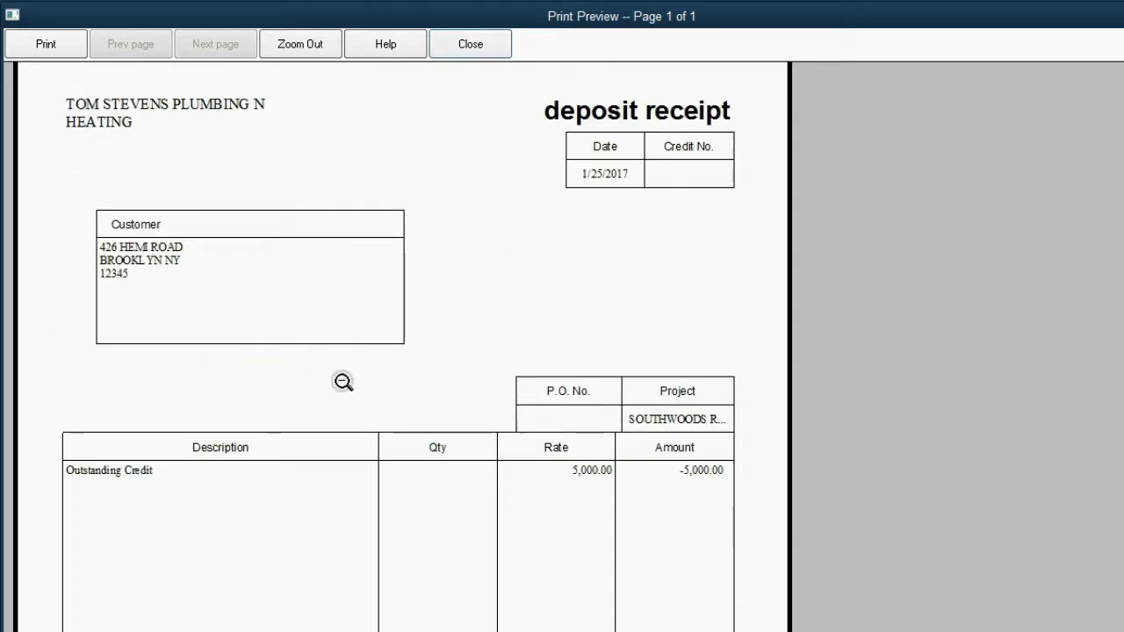
{"action": "left_click", "coordinate": [490, 449]}
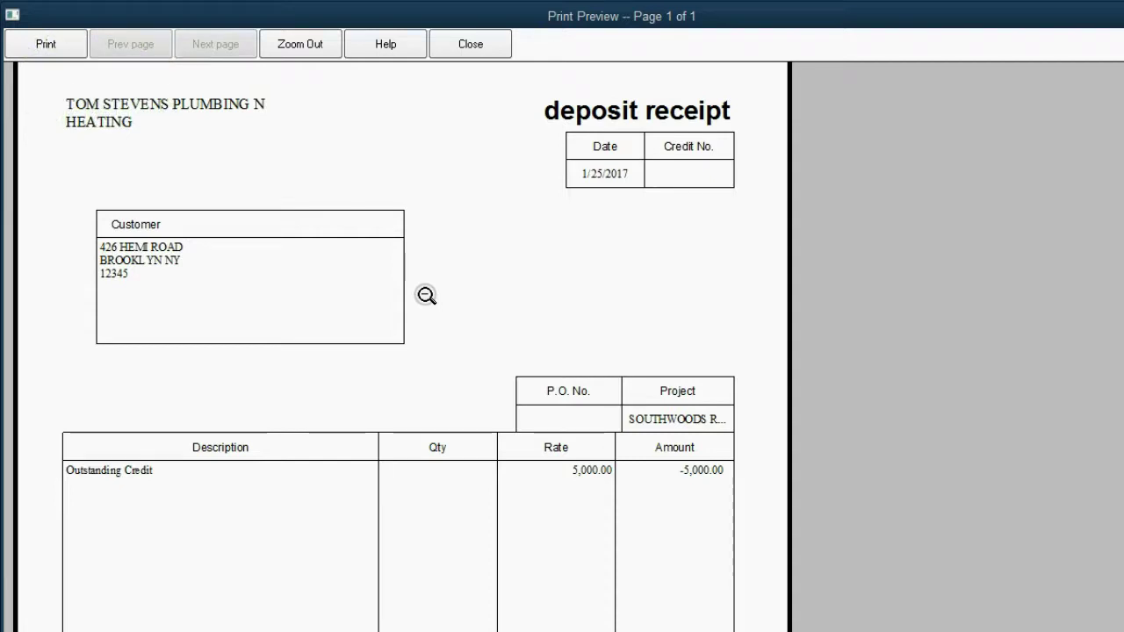
{"action": "key", "text": "Escape"}
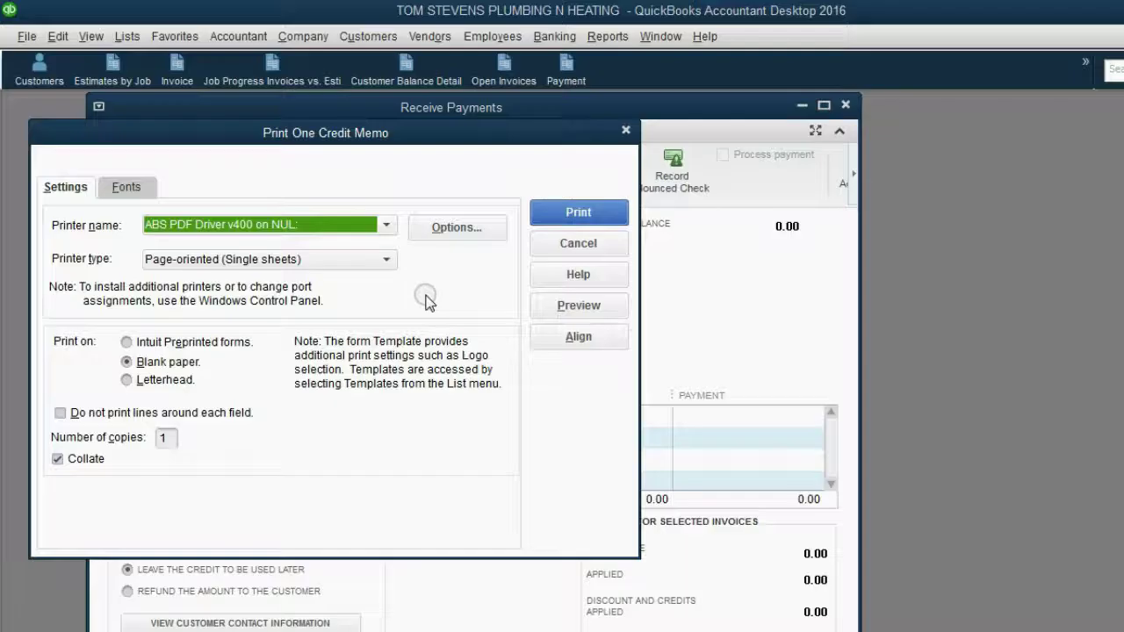
Cancel printing and check Kirshbaum's -5,000.00 credit in Customer Balance Detail and Open Invoices.
{"action": "left_click", "coordinate": [576, 244]}
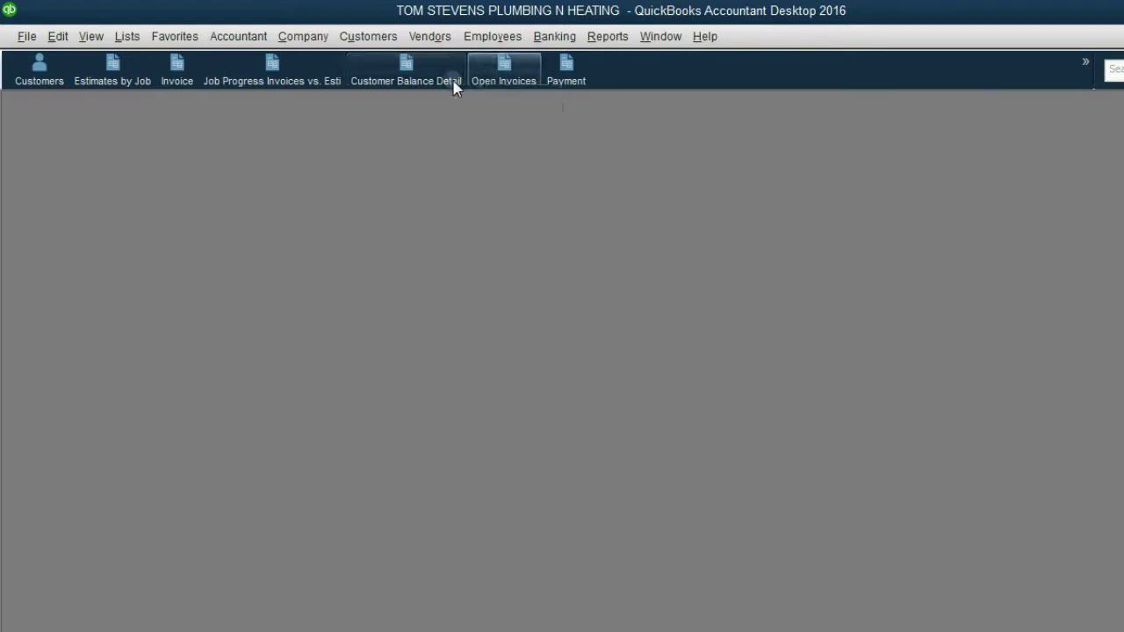
{"action": "left_click", "coordinate": [439, 83]}
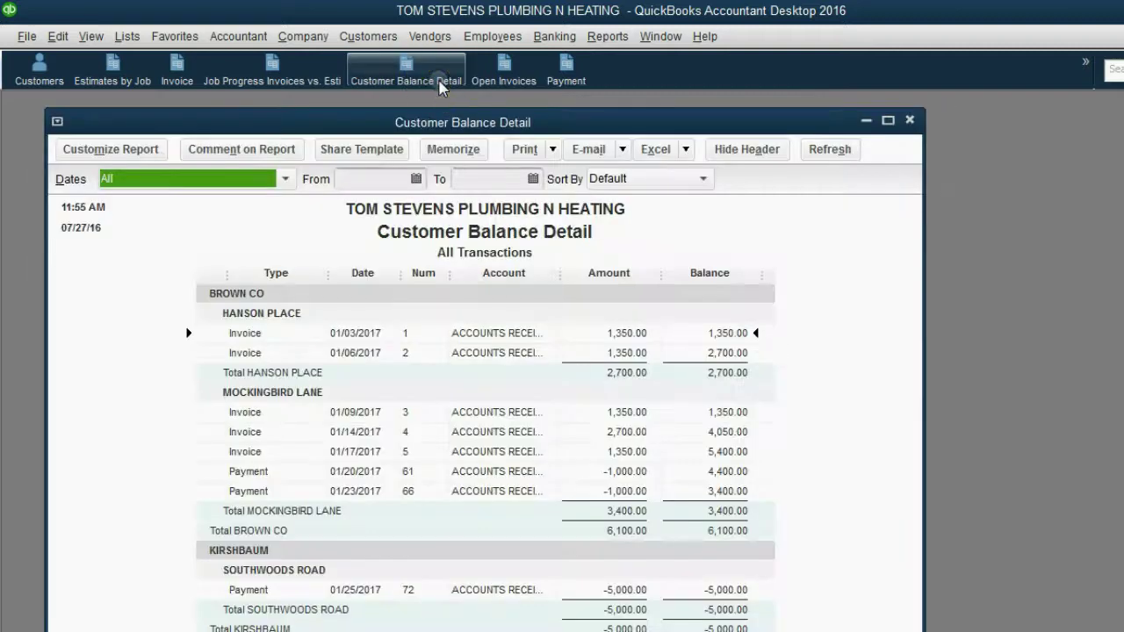
{"action": "mouse_move", "coordinate": [437, 111]}
{"action": "left_mouse_down"}
{"action": "mouse_move", "coordinate": [441, 146]}
{"action": "mouse_move", "coordinate": [446, 100]}
{"action": "left_mouse_up"}
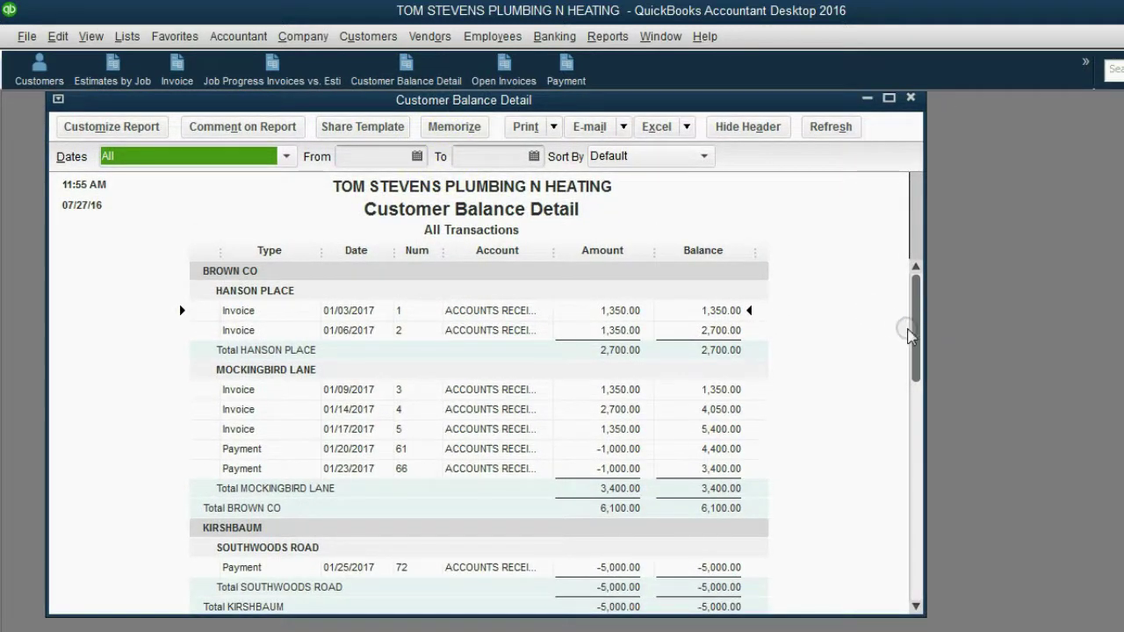
{"action": "left_click_drag", "start_coordinate": [911, 330], "coordinate": [922, 566]}
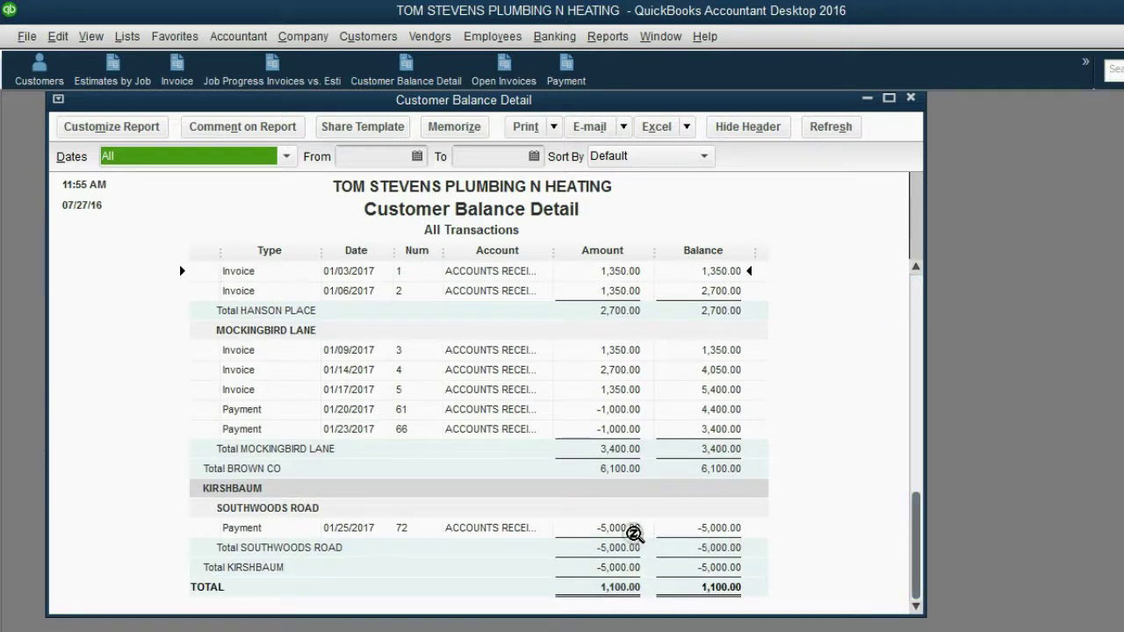
{"action": "left_click", "coordinate": [624, 527]}
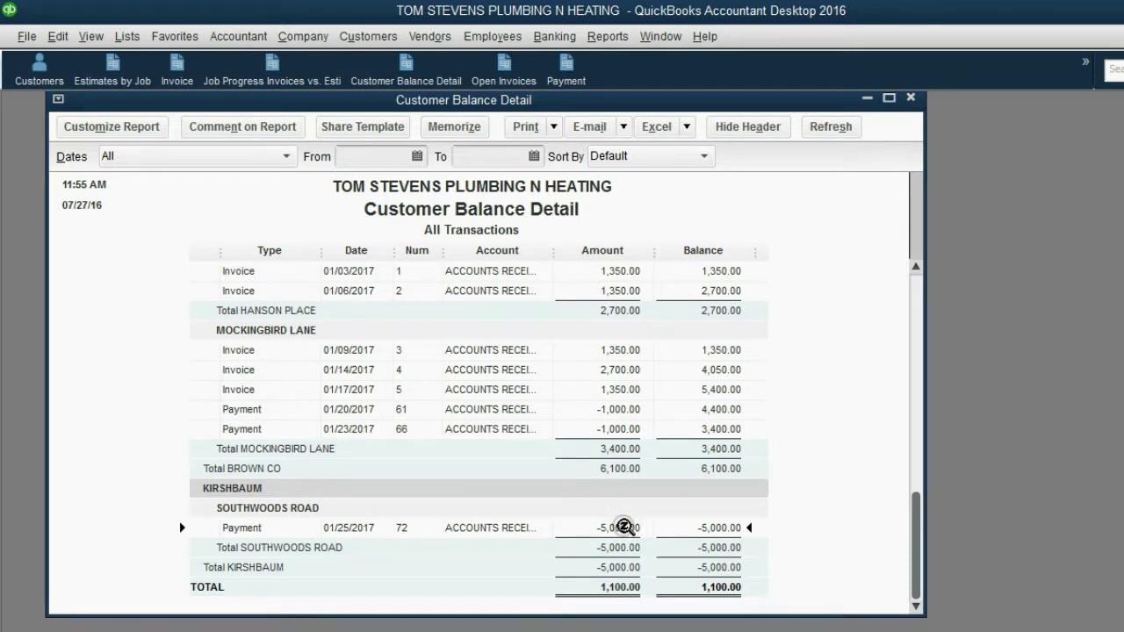
{"action": "left_click", "coordinate": [500, 69]}
{"action": "left_click_drag", "start_coordinate": [485, 130], "coordinate": [495, 106]}
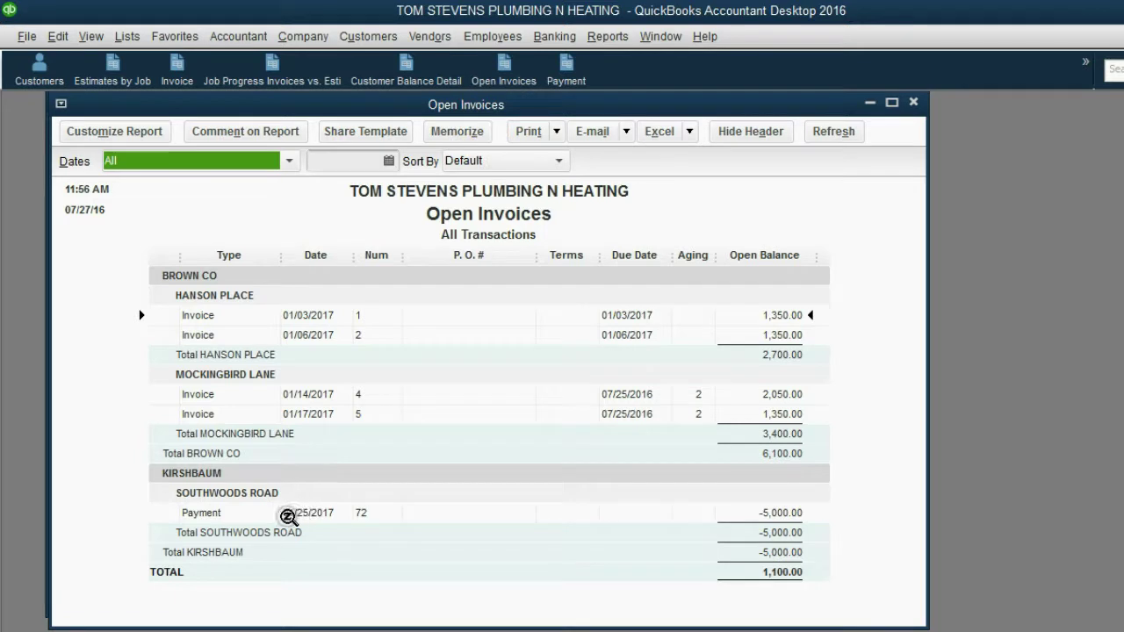
Highlight Kirshbaum's -5,000.00 payment row in the Open Invoices report.
{"action": "left_click", "coordinate": [210, 514]}
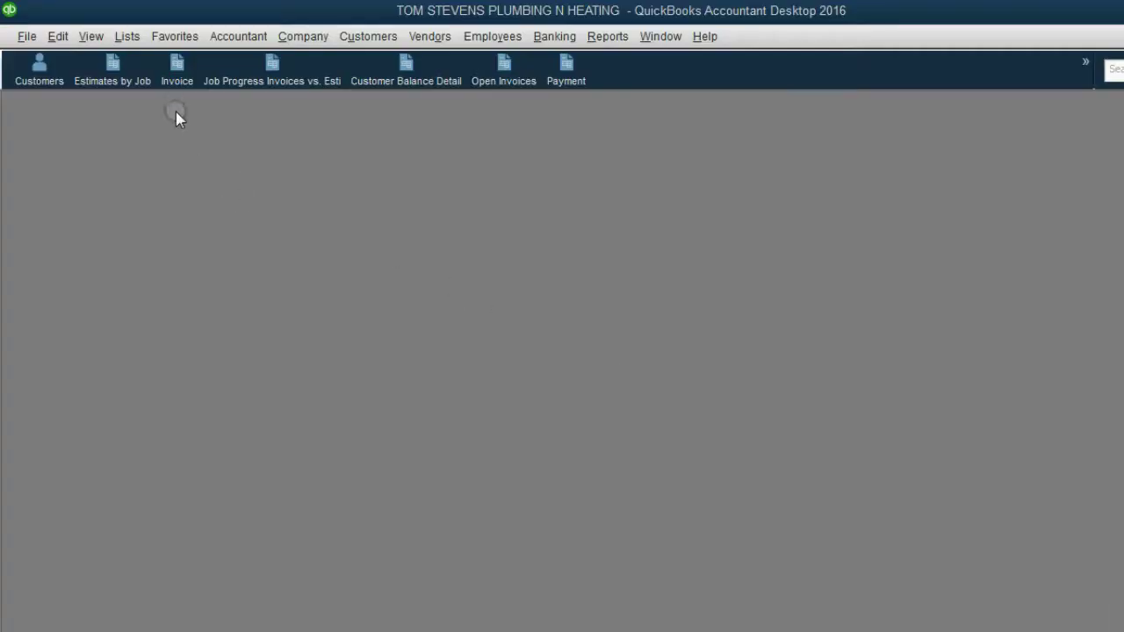
Start invoice 6 dated 01/30/2017.
{"action": "left_click", "coordinate": [177, 79]}
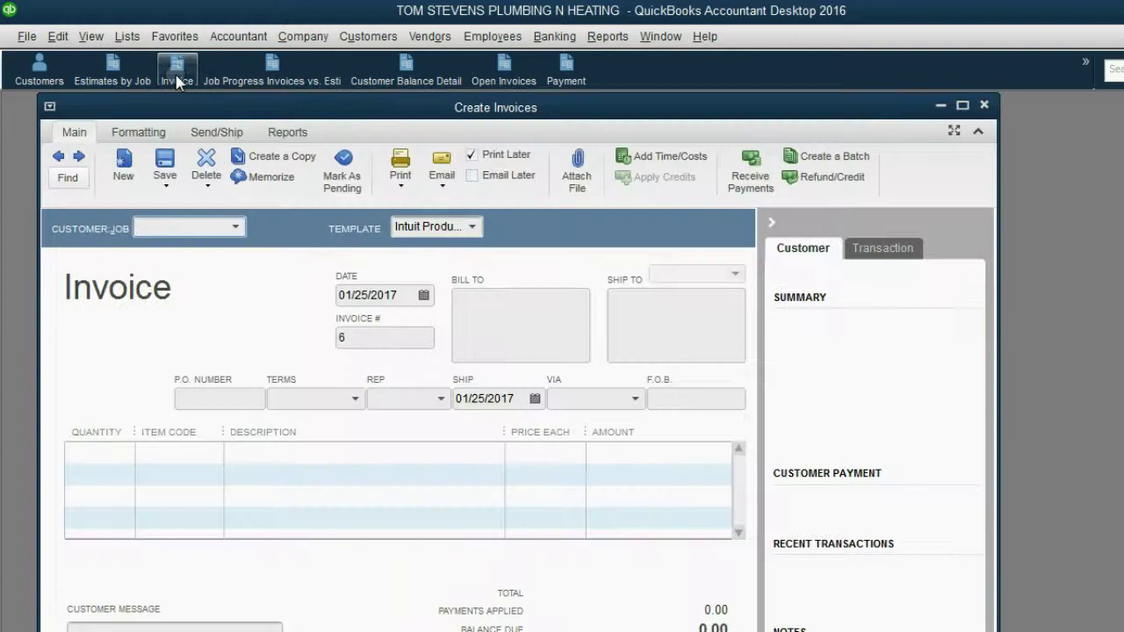
{"action": "left_click", "coordinate": [360, 341]}
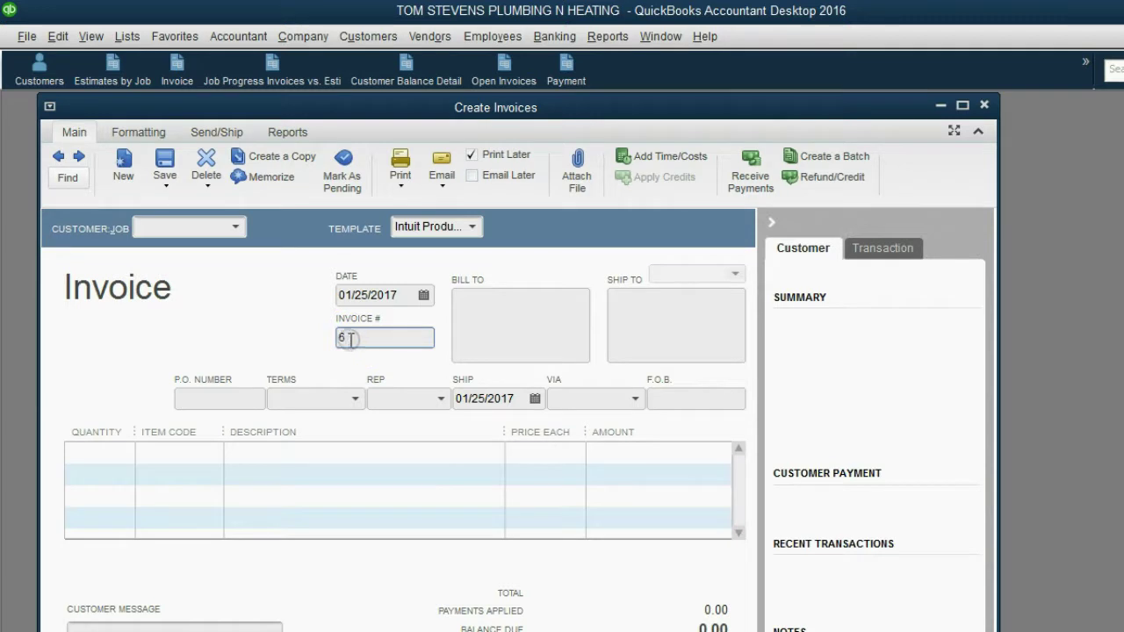
{"action": "left_click", "coordinate": [336, 340]}
{"action": "left_click", "coordinate": [423, 295]}
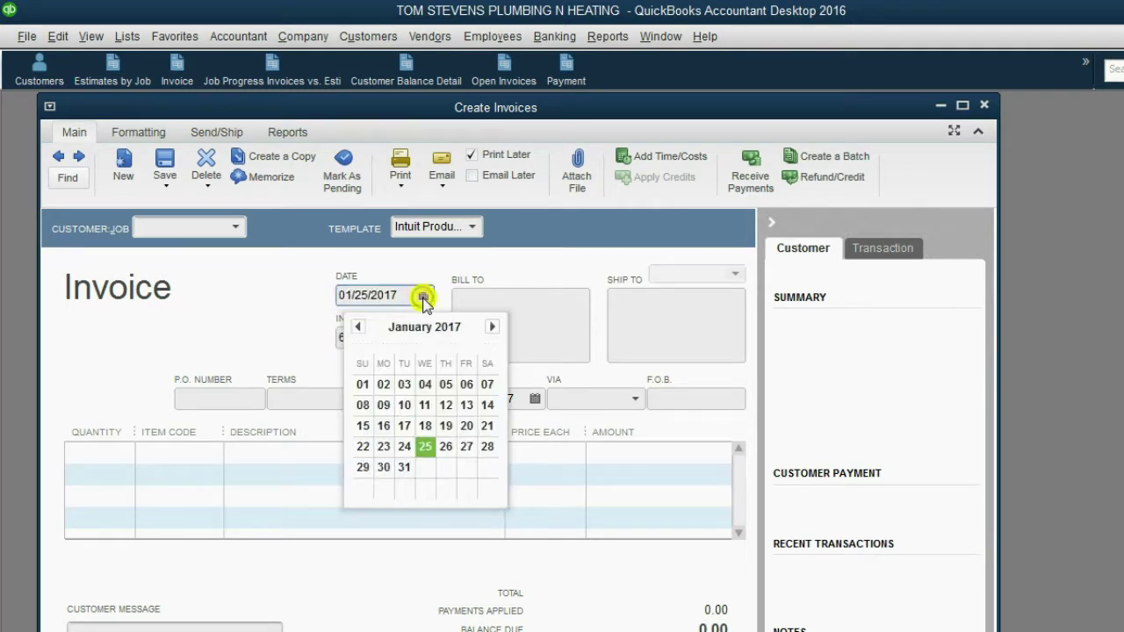
{"action": "left_click", "coordinate": [384, 467]}
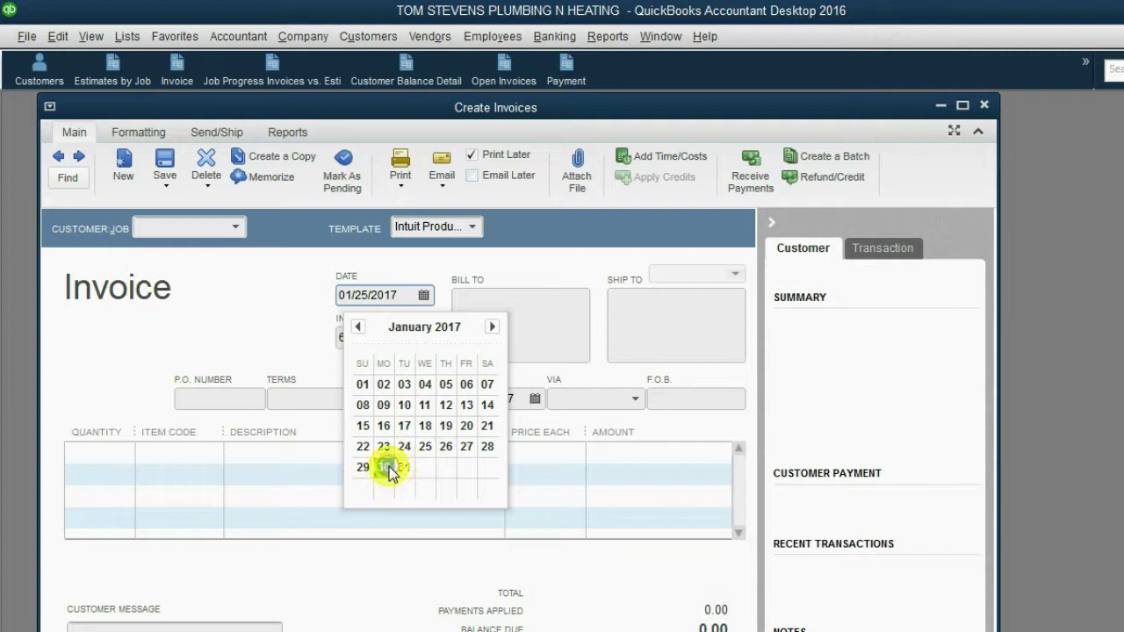
{"action": "left_click", "coordinate": [235, 226]}
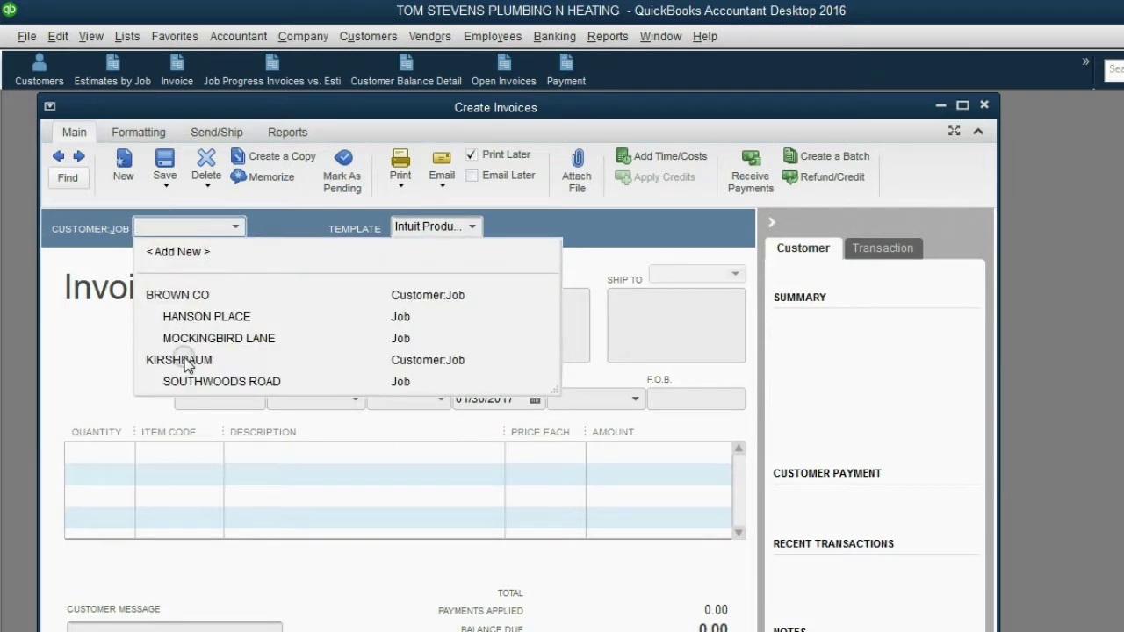
{"action": "left_click", "coordinate": [201, 384]}
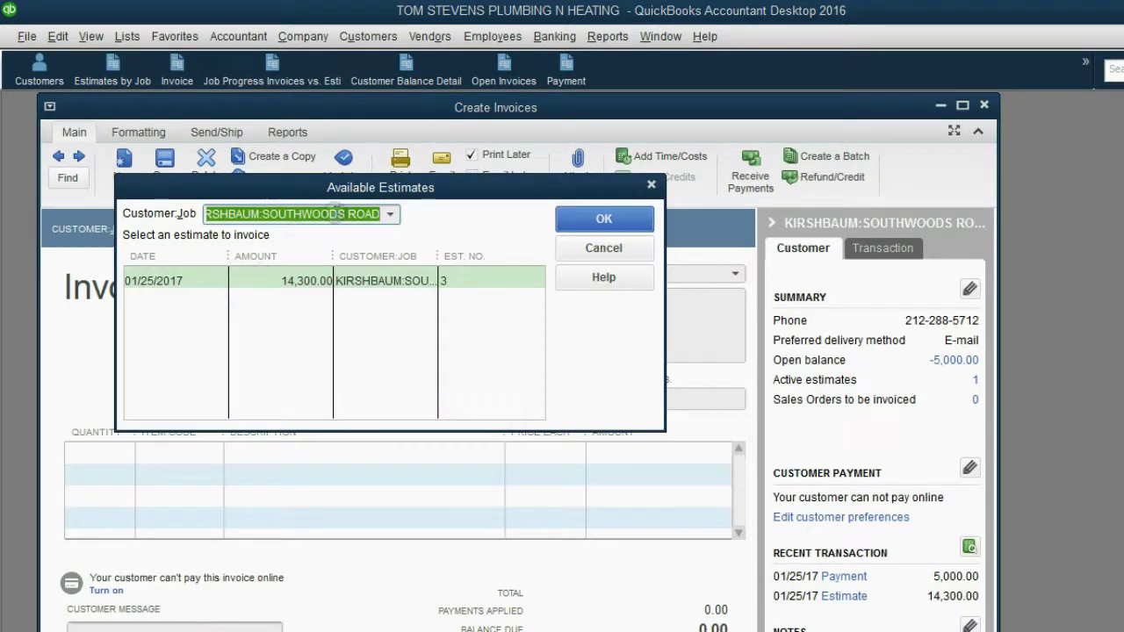
{"action": "left_click_drag", "start_coordinate": [367, 187], "coordinate": [411, 188]}
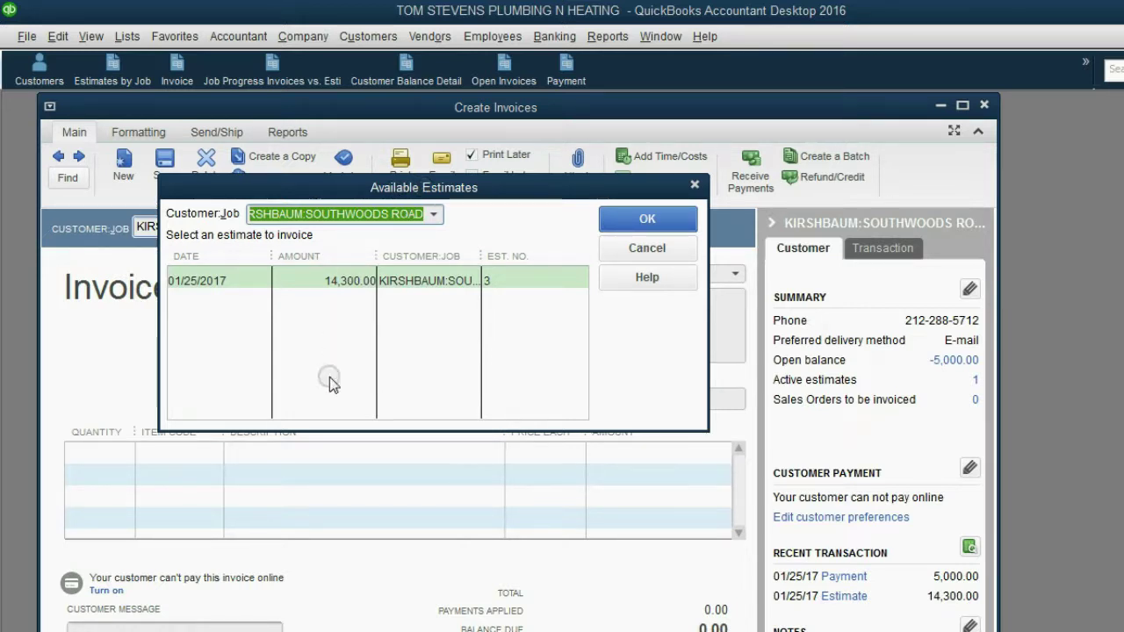
{"action": "left_click", "coordinate": [307, 281]}
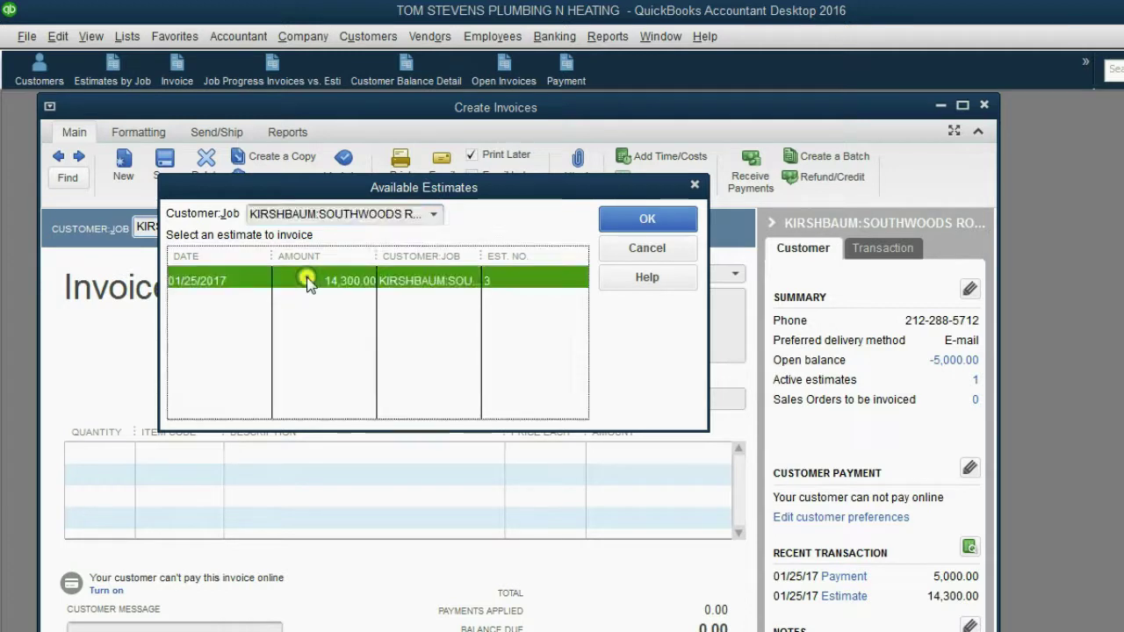
Create a progress invoice billing 20% of the entire estimate: four lines totalling 2,860.00.
{"action": "left_click", "coordinate": [639, 221]}
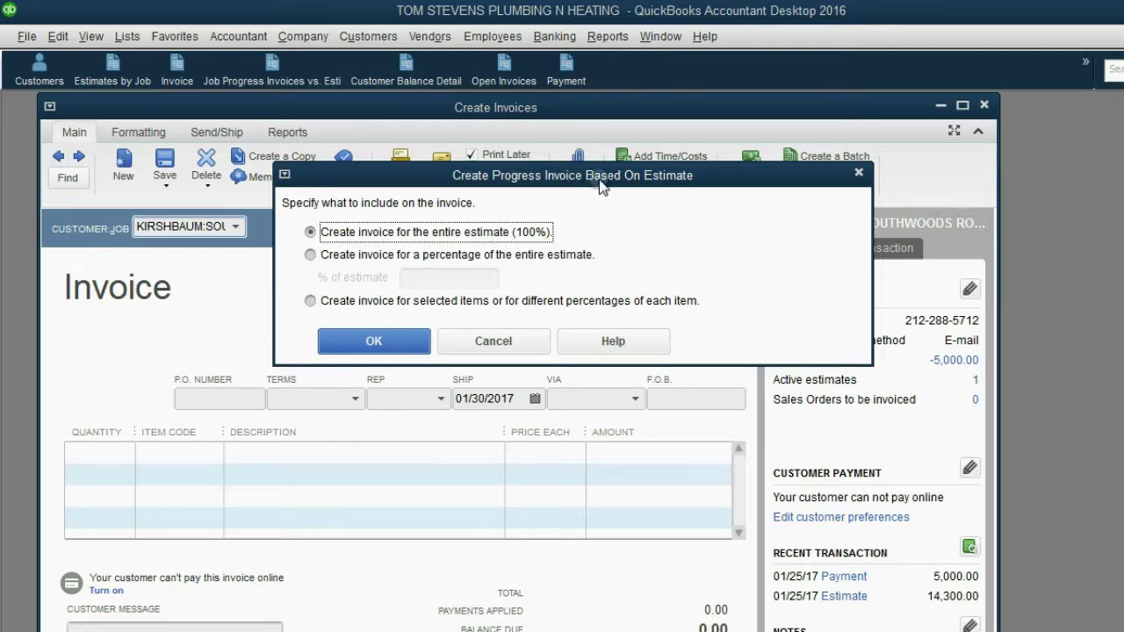
{"action": "left_click", "coordinate": [441, 232]}
{"action": "left_click", "coordinate": [336, 261]}
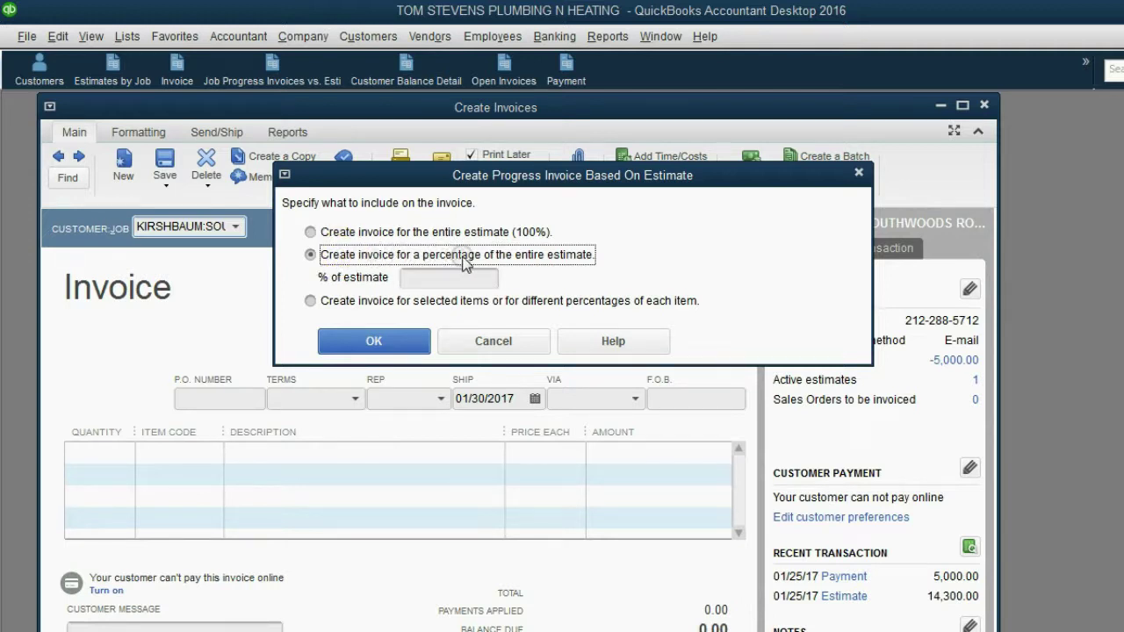
{"action": "left_click", "coordinate": [465, 283]}
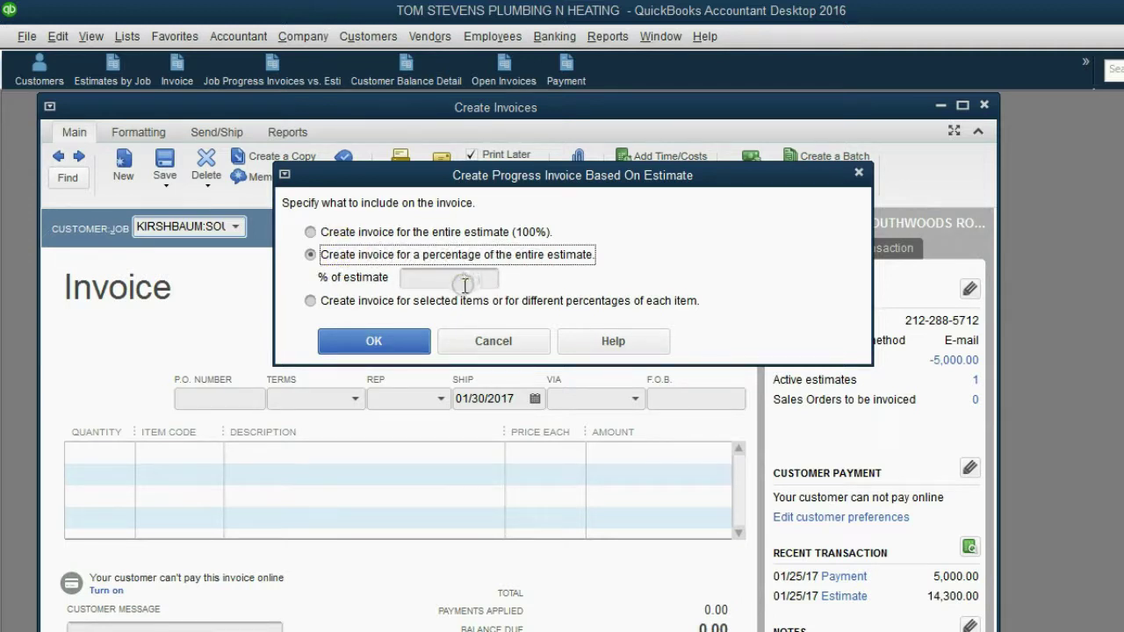
{"action": "type", "text": "20"}
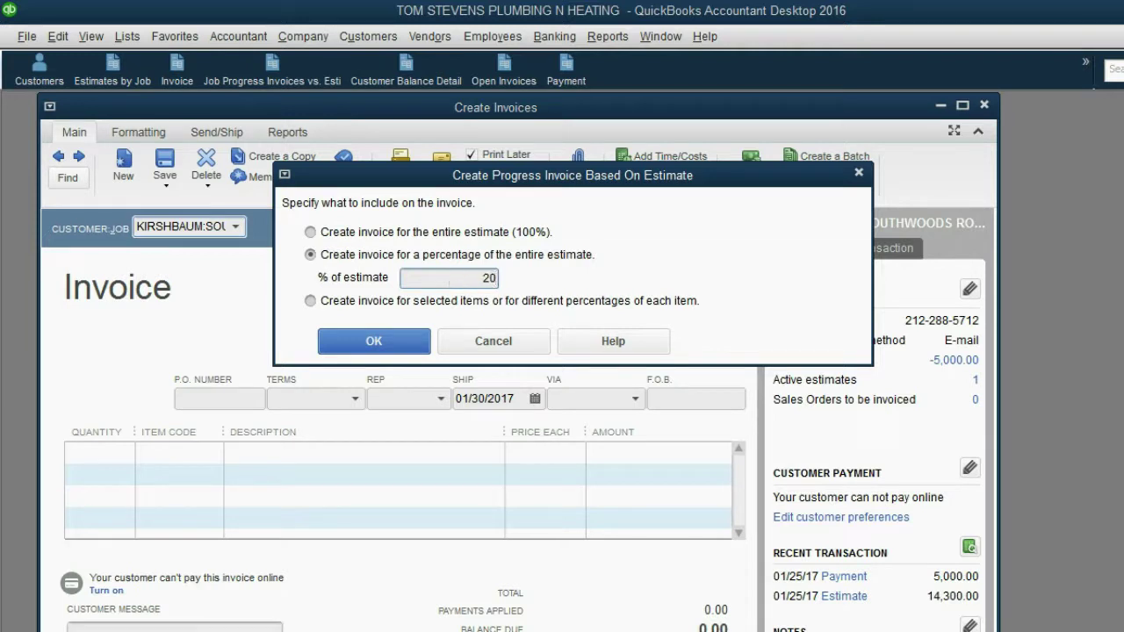
{"action": "key", "text": "Tab"}
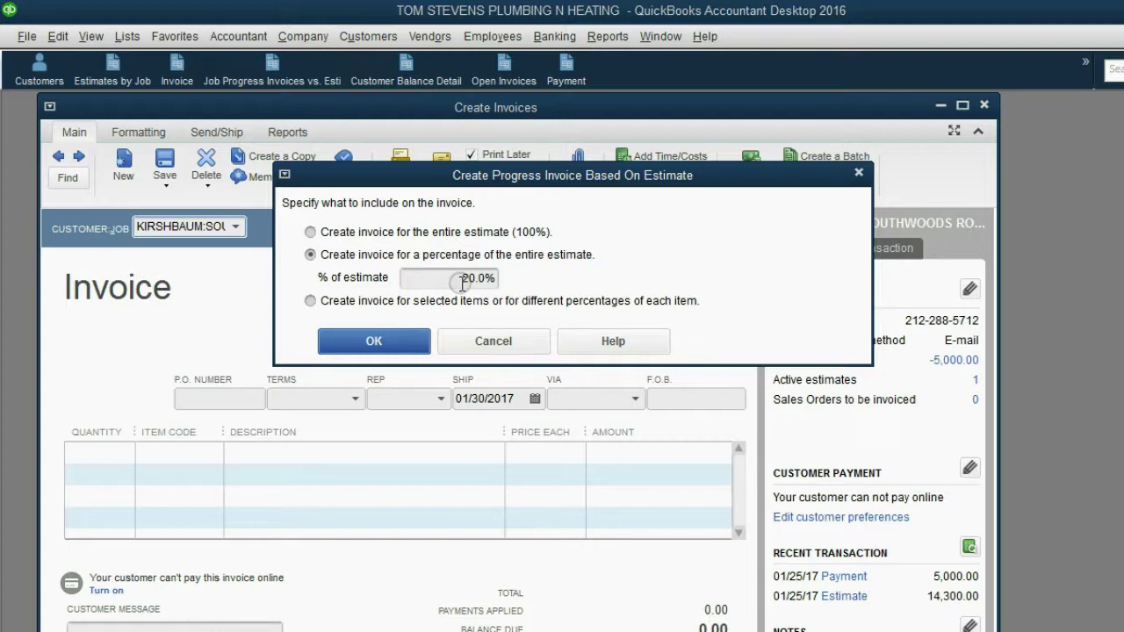
{"action": "left_click", "coordinate": [406, 340]}
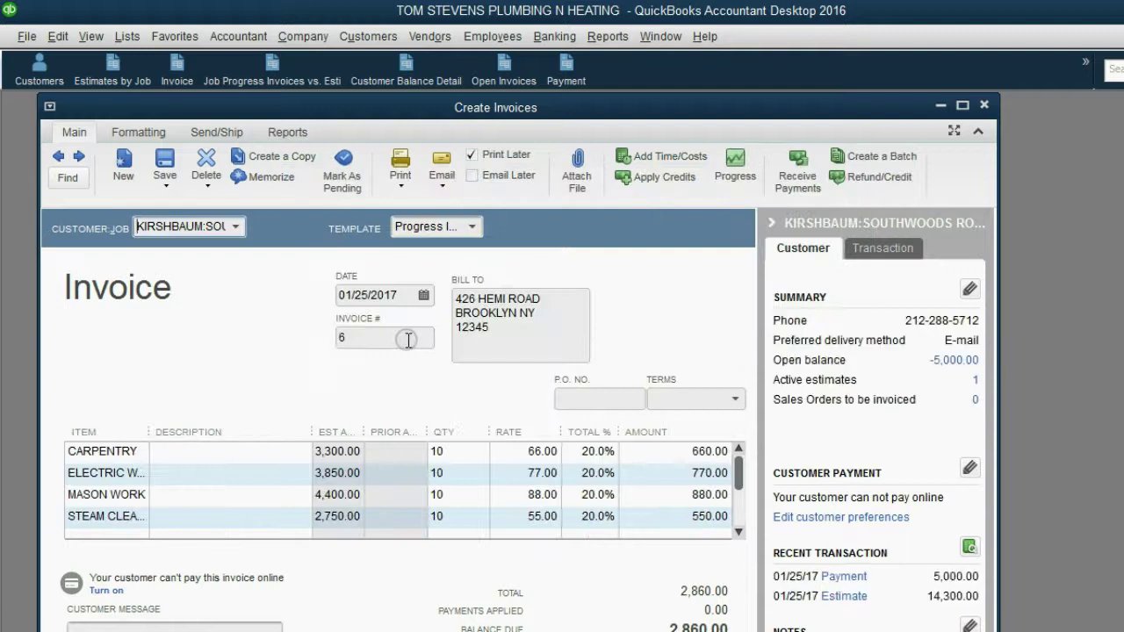
{"action": "left_click", "coordinate": [470, 453]}
{"action": "left_click", "coordinate": [470, 472]}
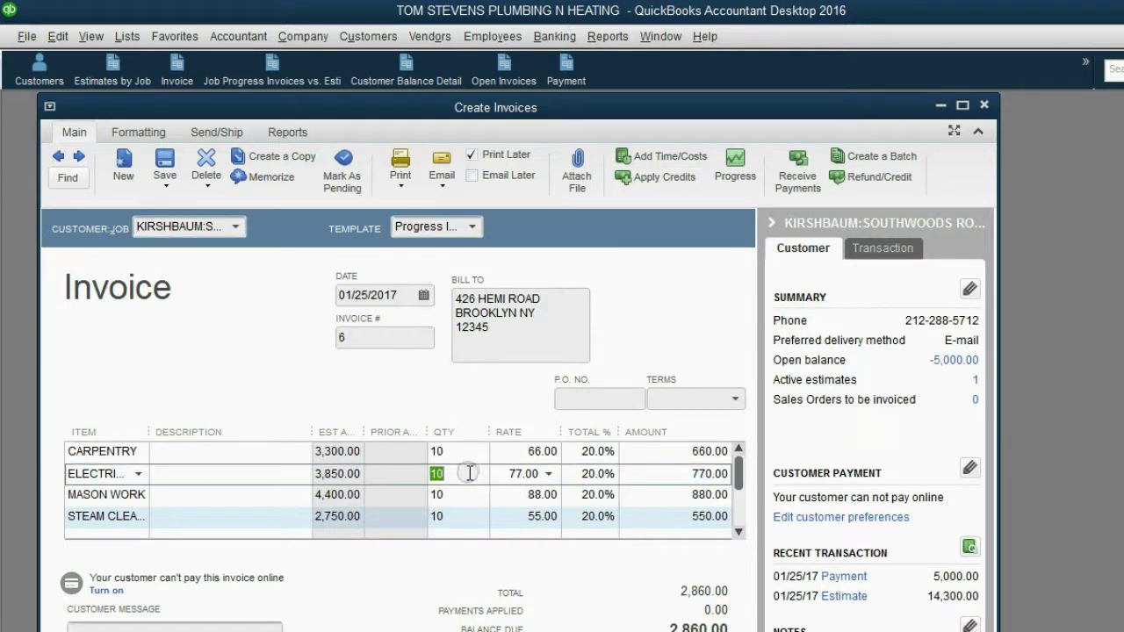
{"action": "left_click", "coordinate": [453, 496]}
{"action": "left_click", "coordinate": [457, 501]}
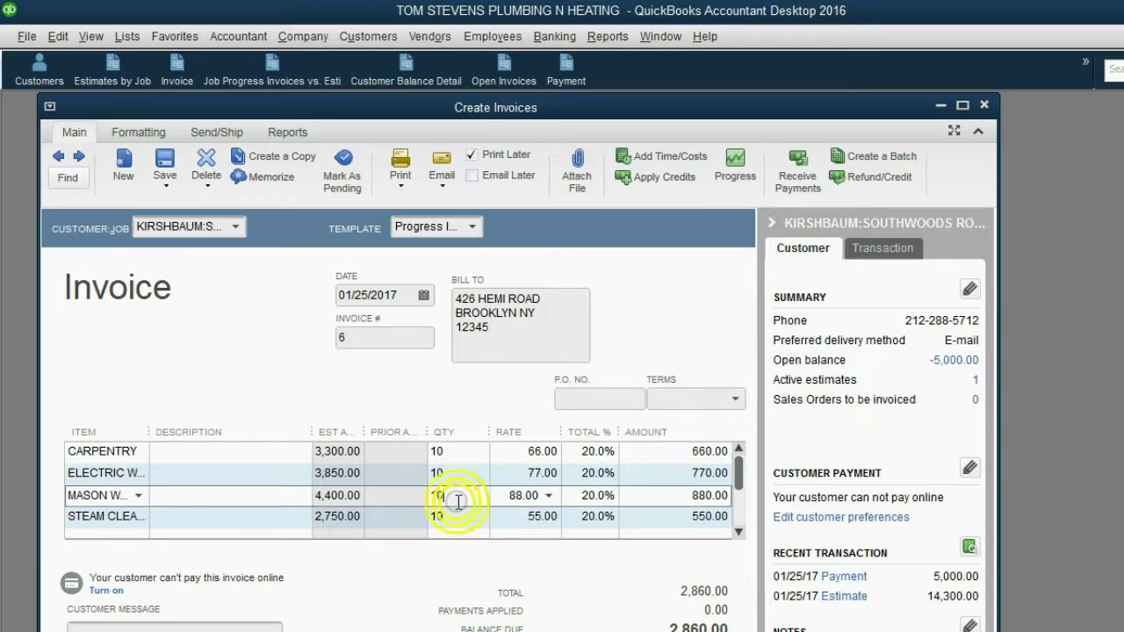
{"action": "left_click", "coordinate": [459, 452]}
{"action": "left_click", "coordinate": [459, 450]}
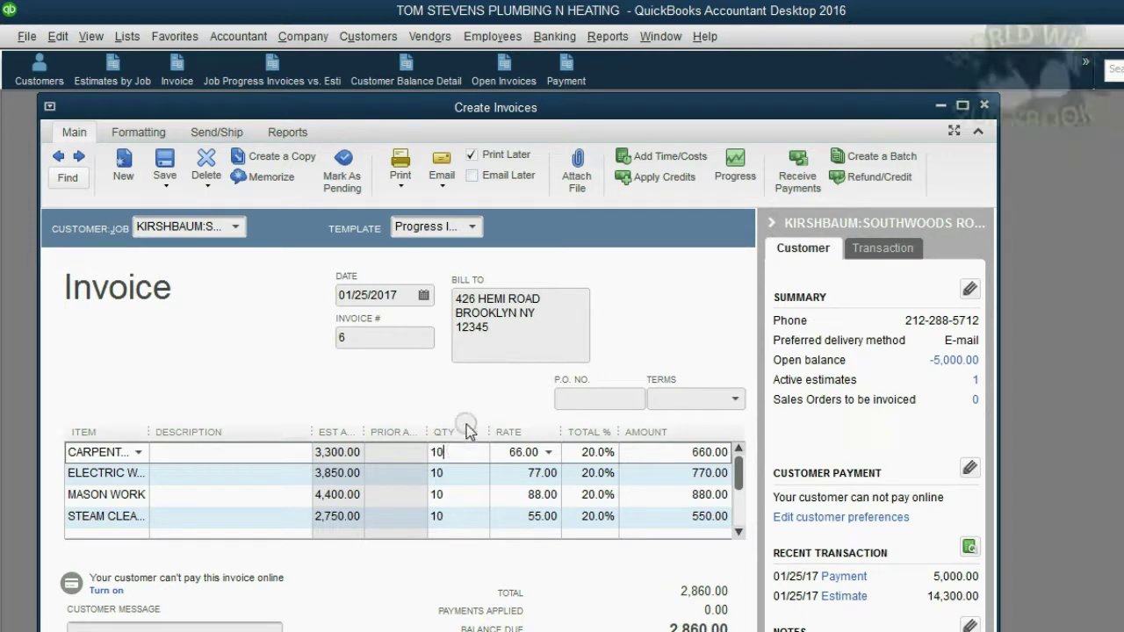
{"action": "mouse_move", "coordinate": [456, 111]}
{"action": "left_mouse_down"}
{"action": "mouse_move", "coordinate": [433, 105]}
{"action": "mouse_move", "coordinate": [442, 115]}
{"action": "left_mouse_up"}
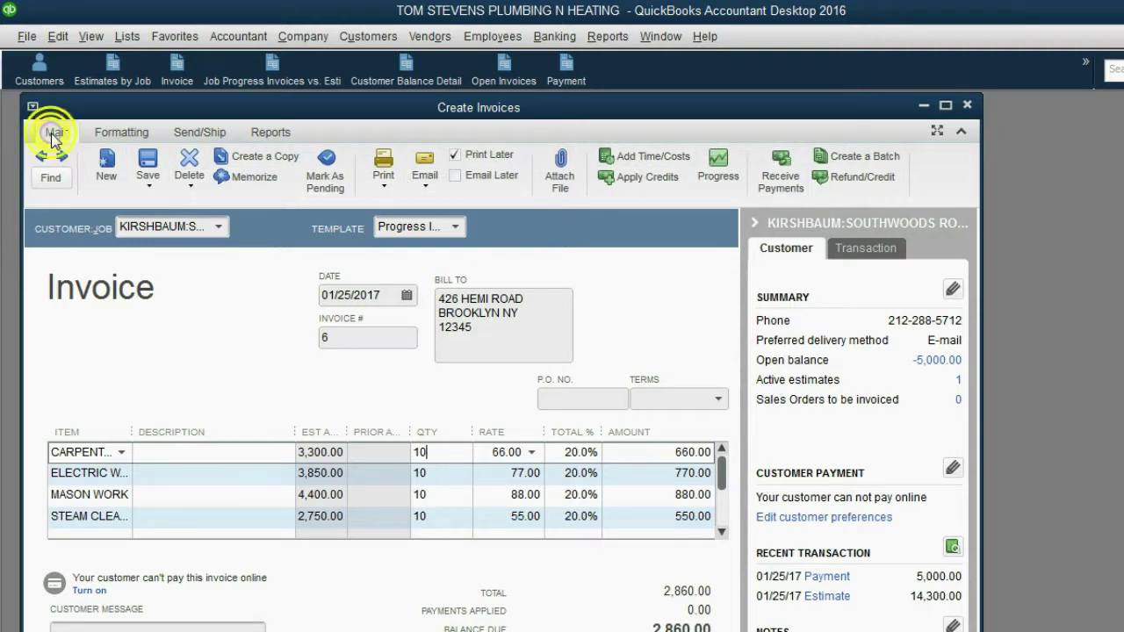
Record invoice 6 and apply 2,860.00 from credit #72, leaving a 2,140.00 credit.
{"action": "left_click", "coordinate": [632, 181]}
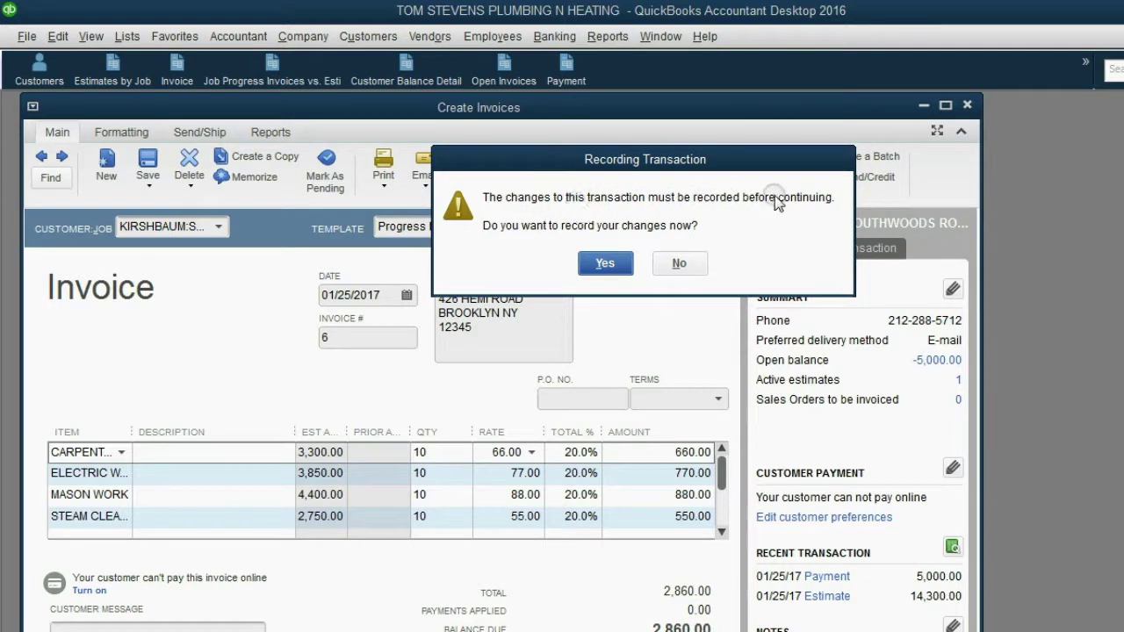
{"action": "left_click", "coordinate": [606, 264]}
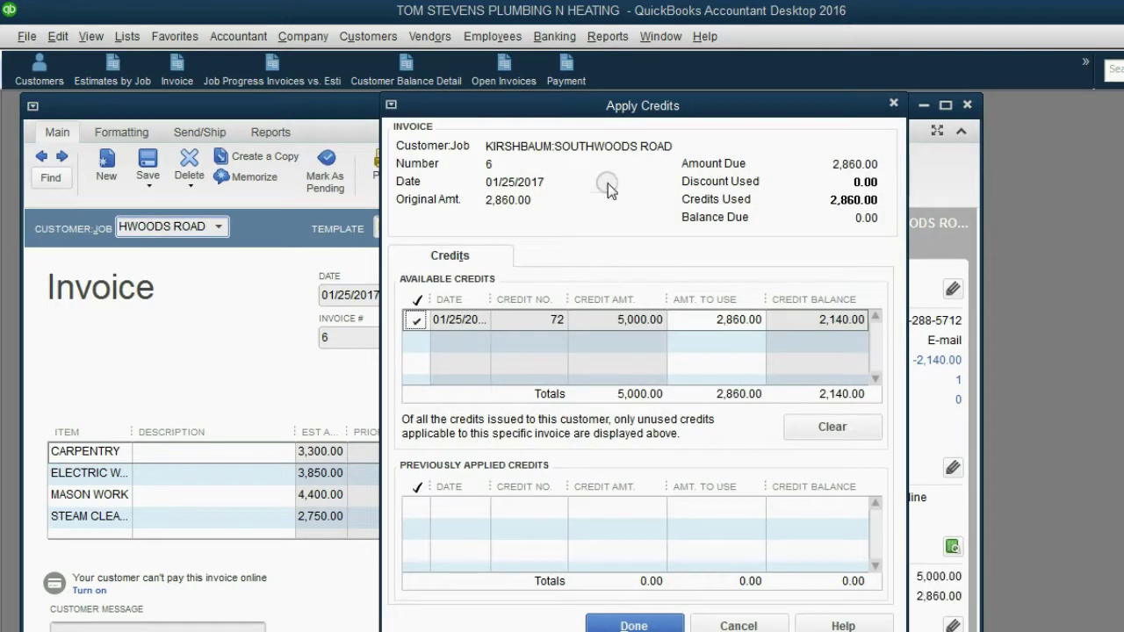
{"action": "left_click_drag", "start_coordinate": [624, 109], "coordinate": [507, 123]}
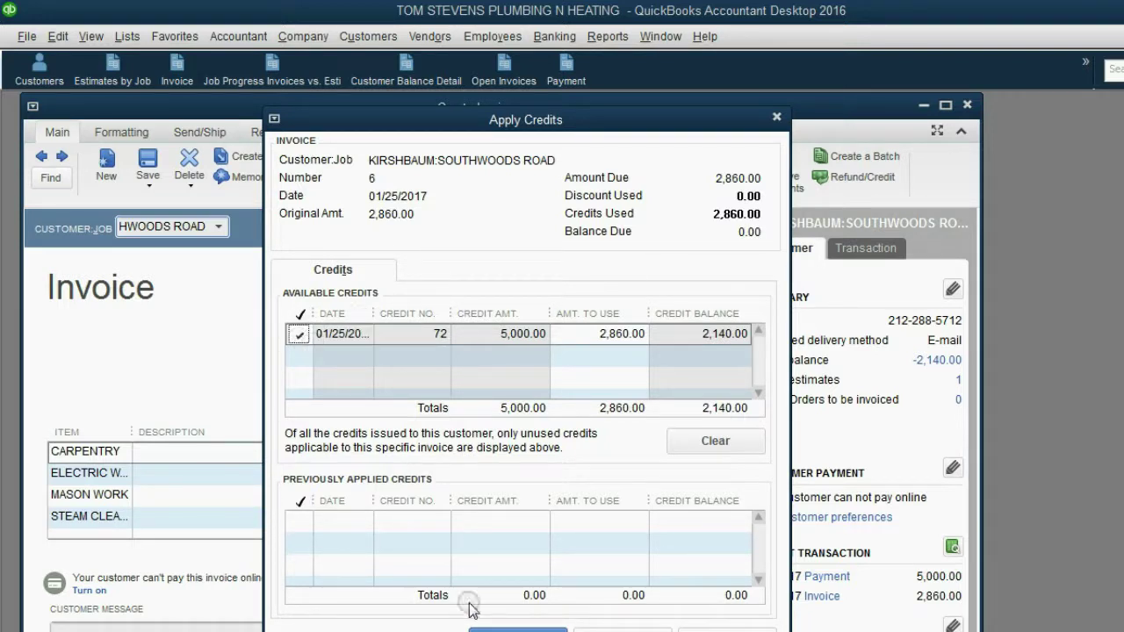
{"action": "left_click_drag", "start_coordinate": [444, 116], "coordinate": [446, 101]}
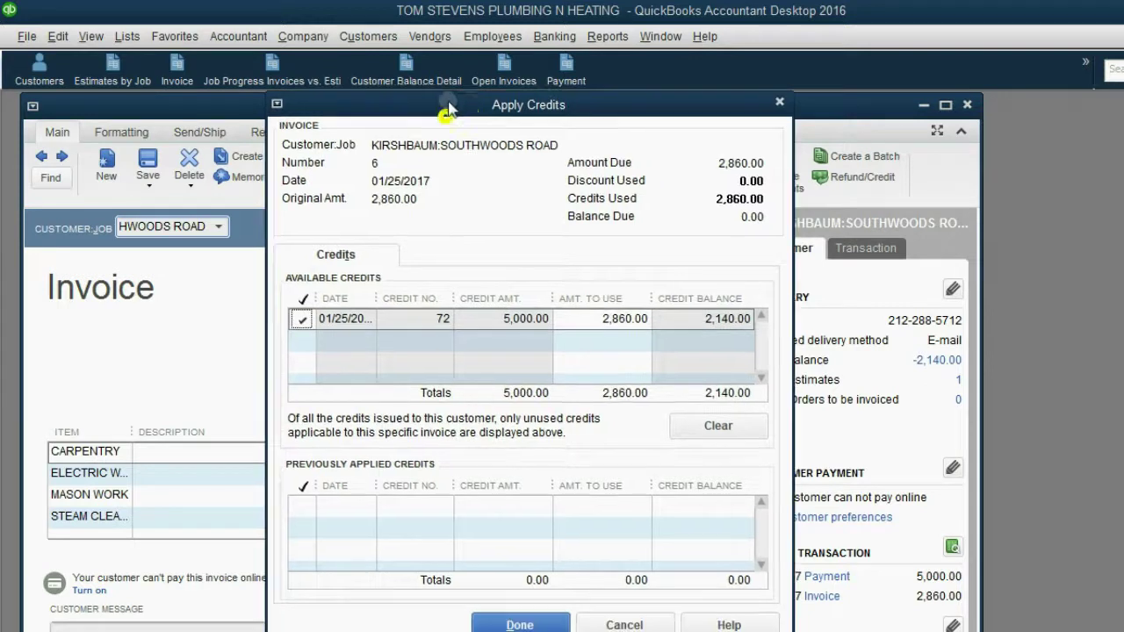
{"action": "left_click", "coordinate": [524, 624]}
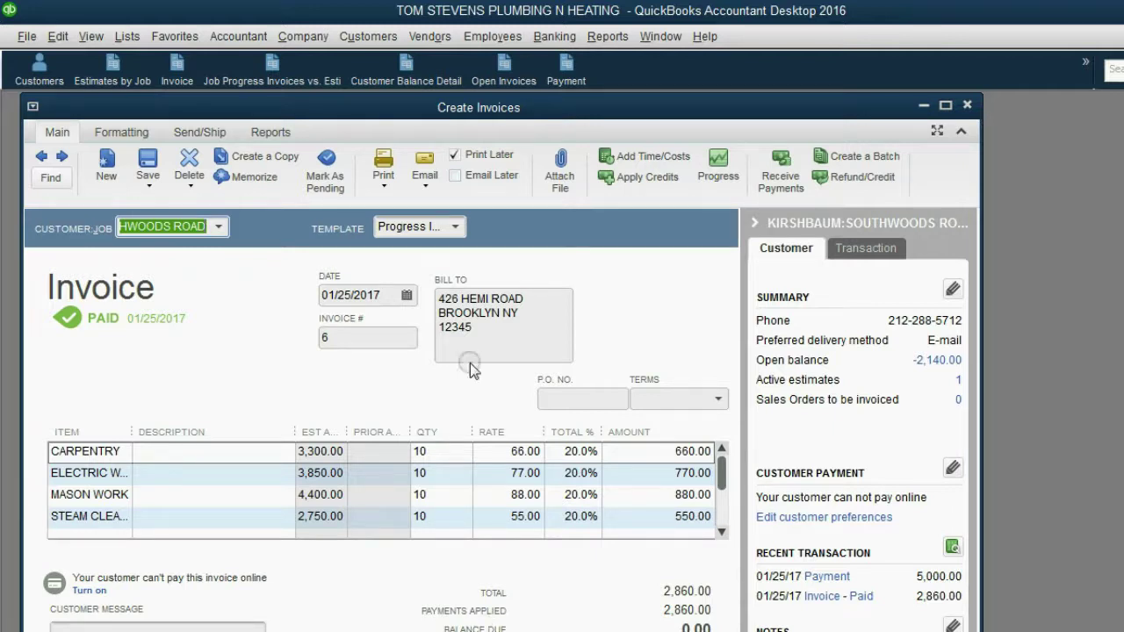
Open the Open Invoices report and drill into the Southwoods Road payment row showing -2,140.00.
{"action": "left_click_drag", "start_coordinate": [417, 105], "coordinate": [402, 102]}
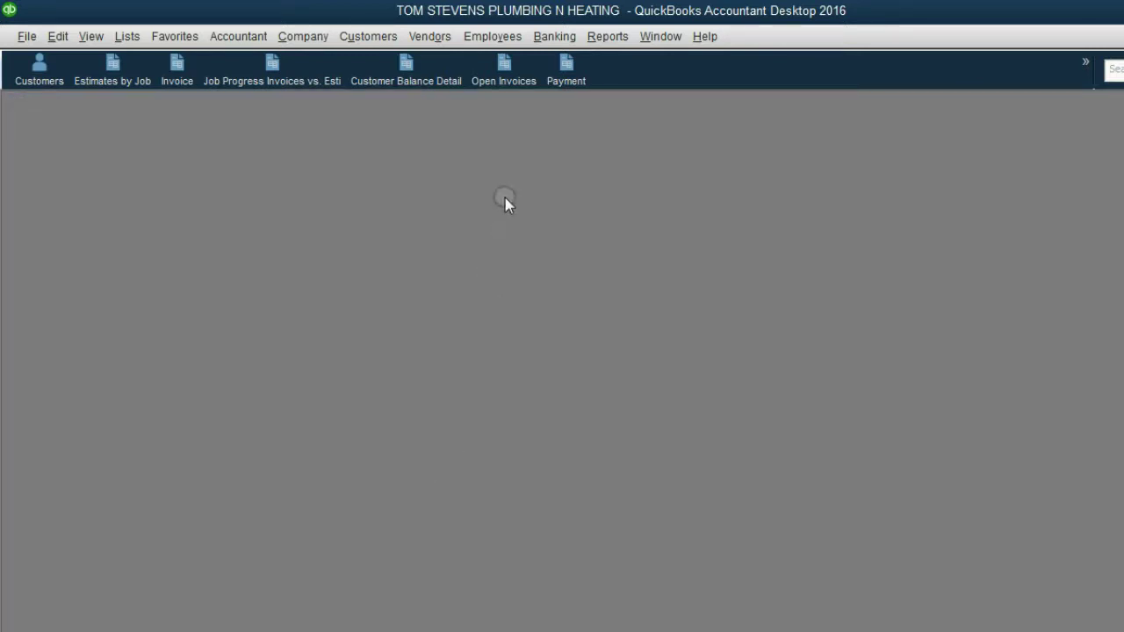
{"action": "left_click", "coordinate": [502, 74]}
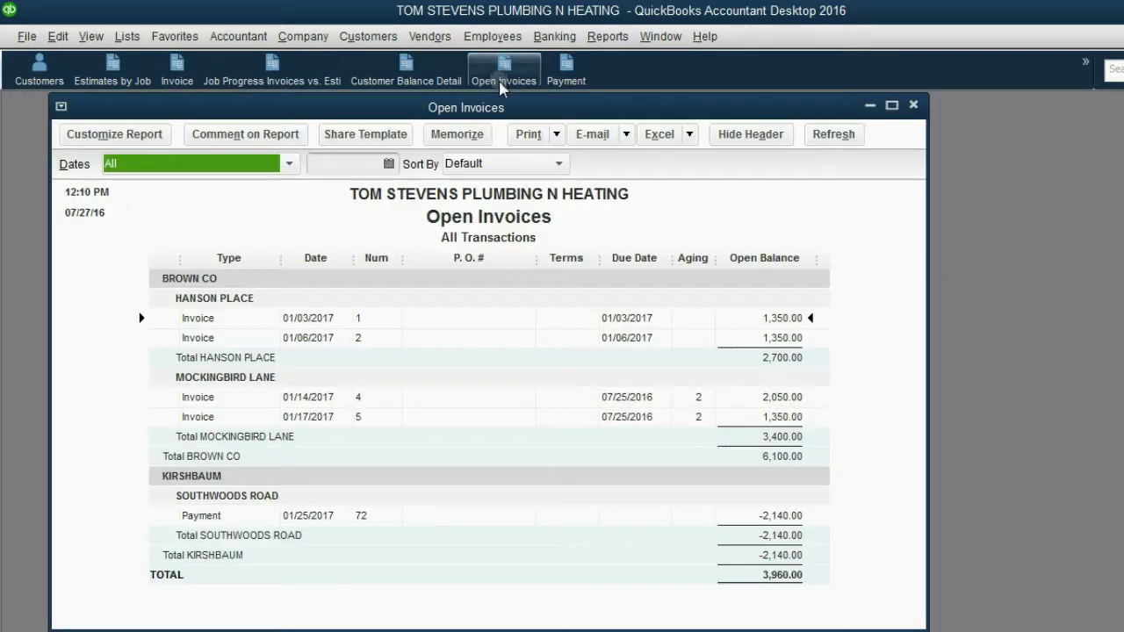
{"action": "left_click", "coordinate": [321, 519]}
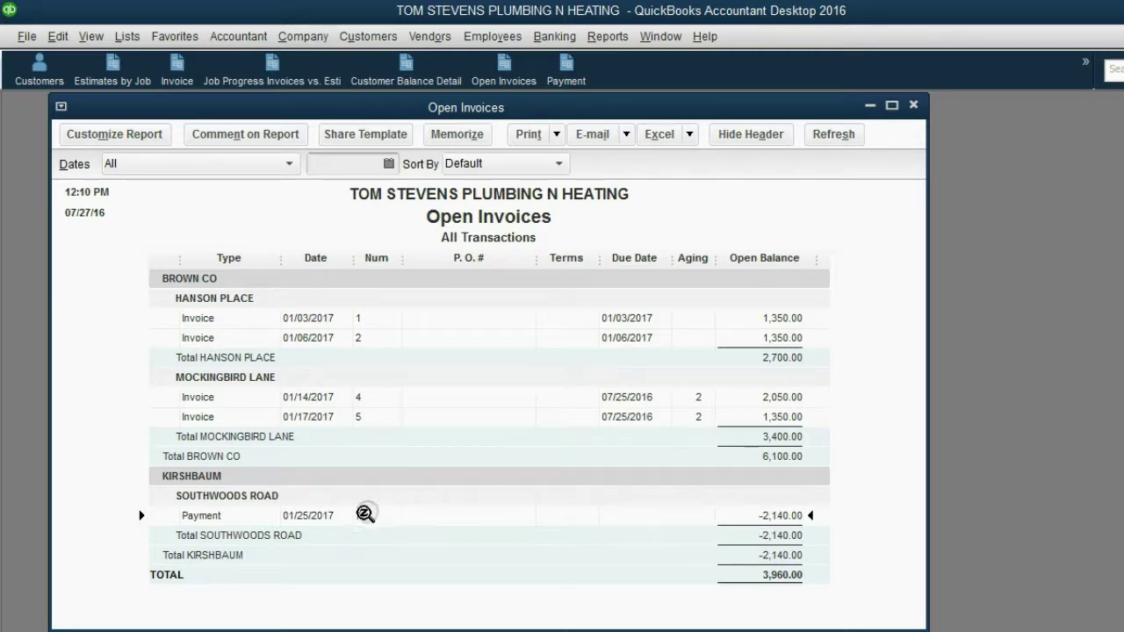
{"action": "double_click", "coordinate": [323, 518]}
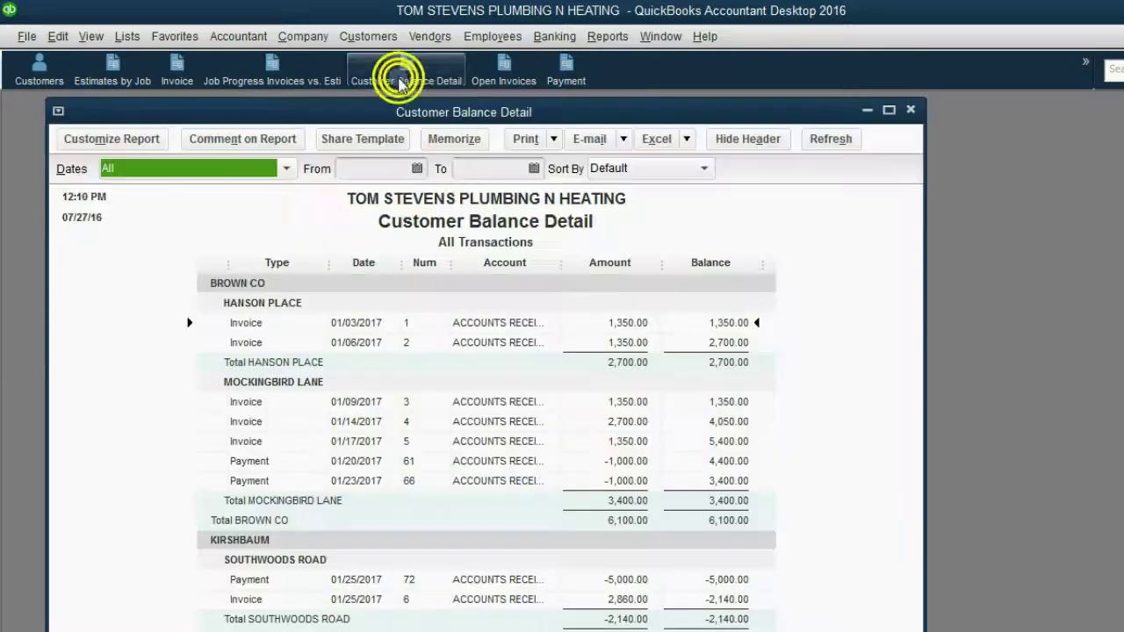
{"action": "left_click_drag", "start_coordinate": [399, 117], "coordinate": [405, 101]}
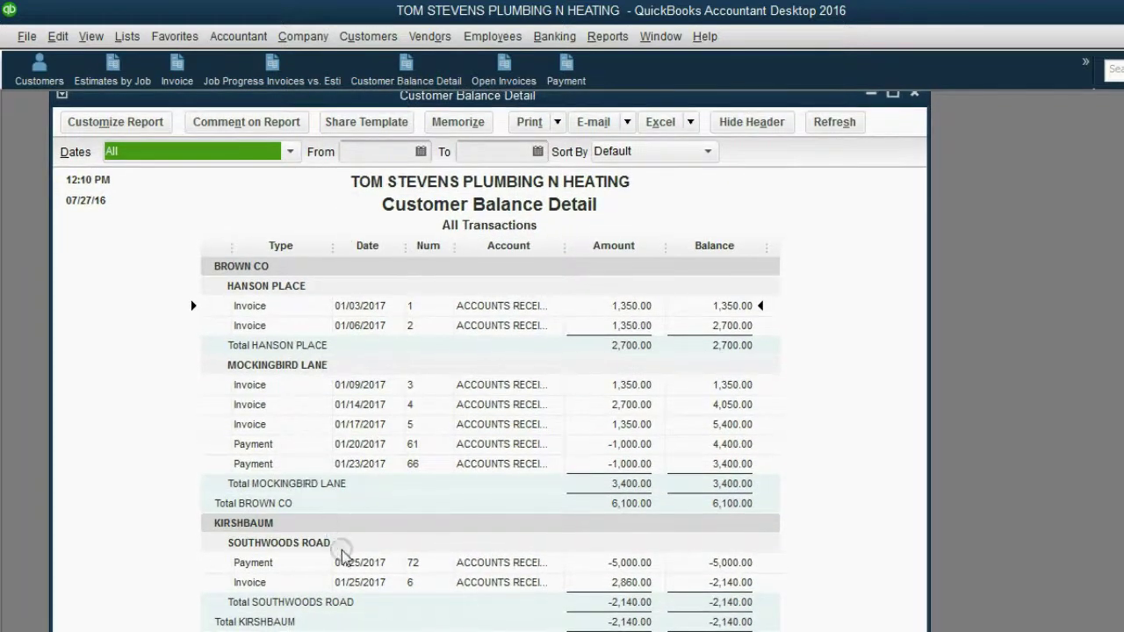
{"action": "left_click", "coordinate": [739, 564]}
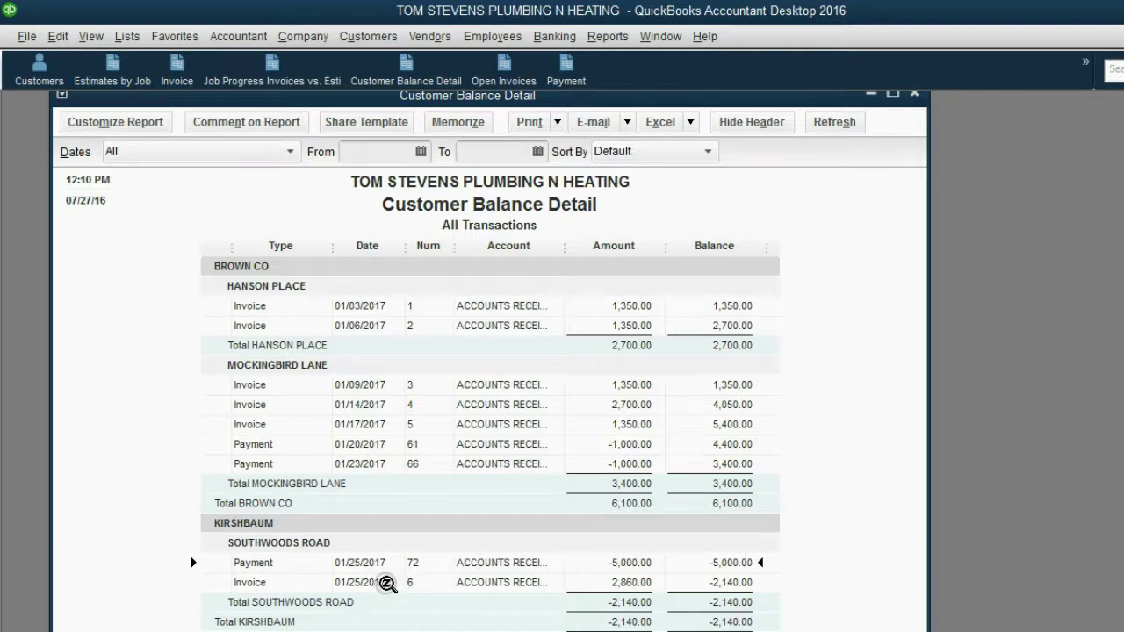
{"action": "left_click", "coordinate": [383, 585]}
Change invoice 6's date to 01/30/2017 and save it despite its applied payment.
{"action": "double_click", "coordinate": [381, 585]}
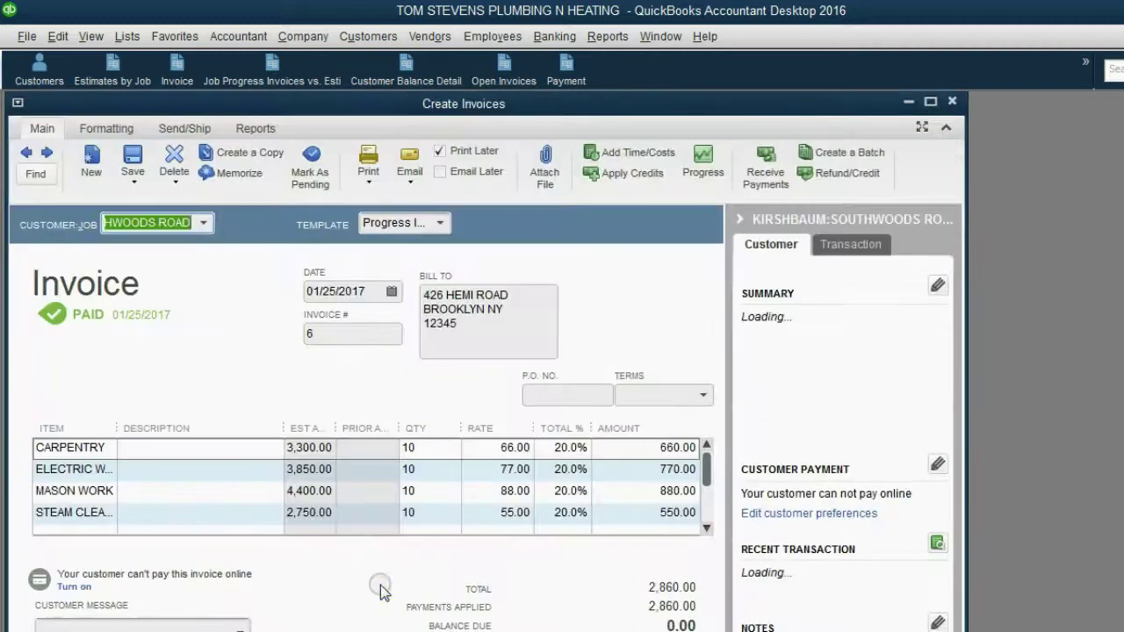
{"action": "left_click", "coordinate": [391, 290]}
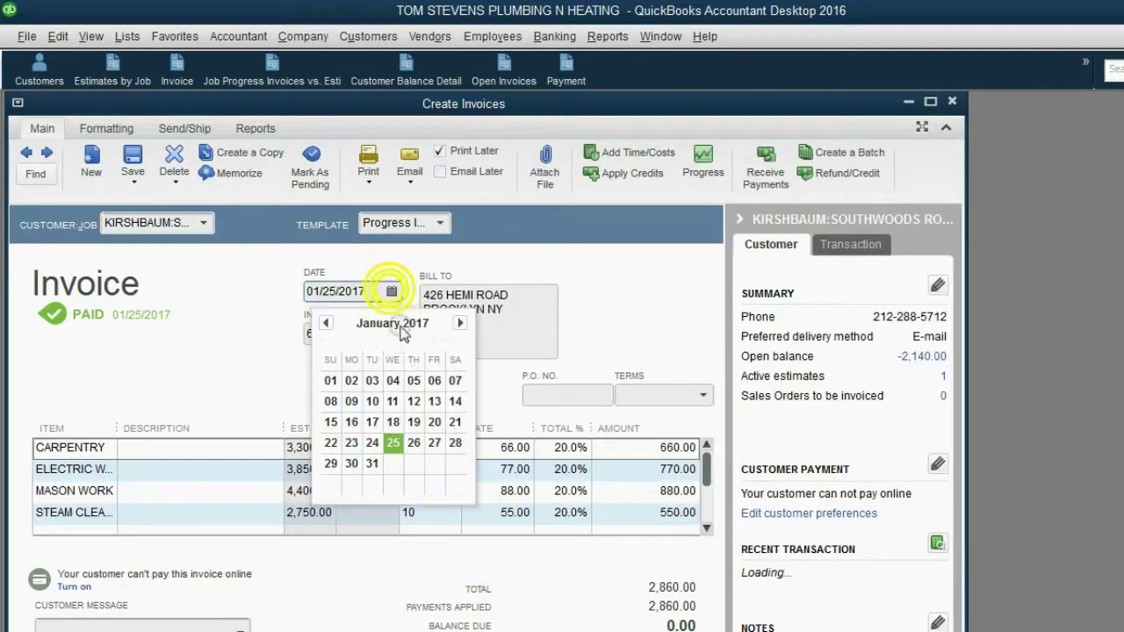
{"action": "left_click", "coordinate": [357, 464]}
{"action": "key", "text": "Return"}
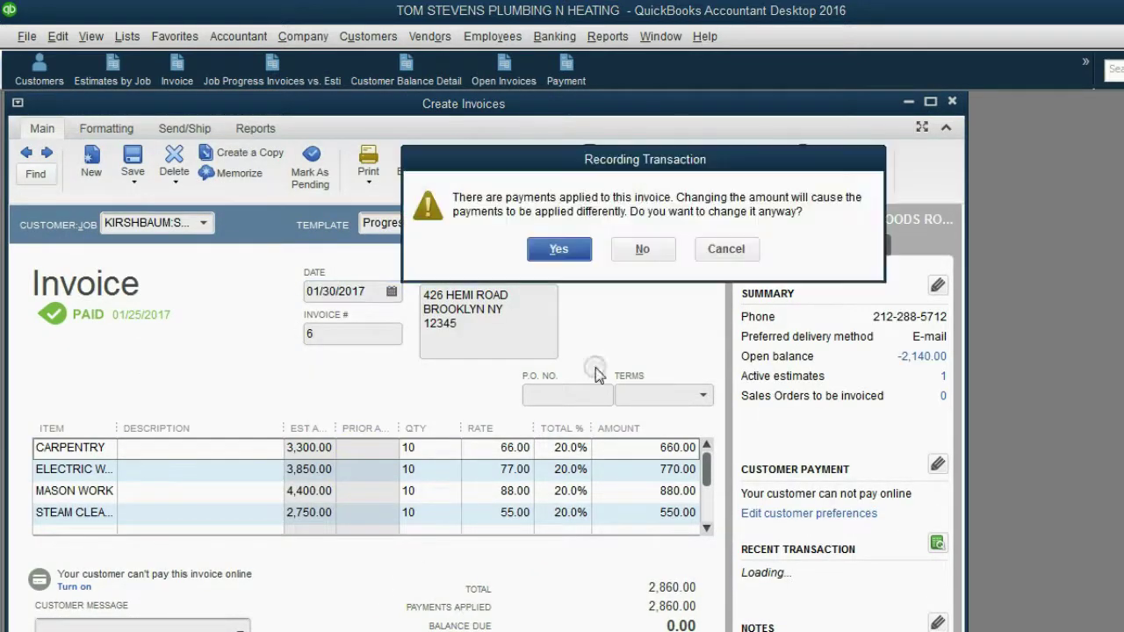
{"action": "left_click", "coordinate": [555, 248]}
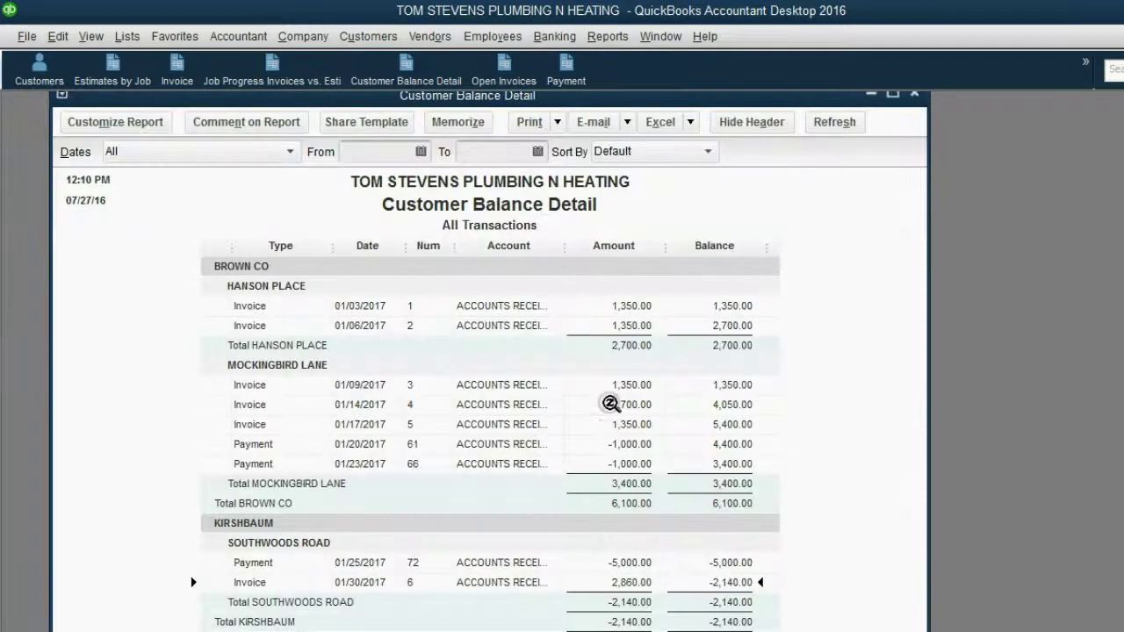